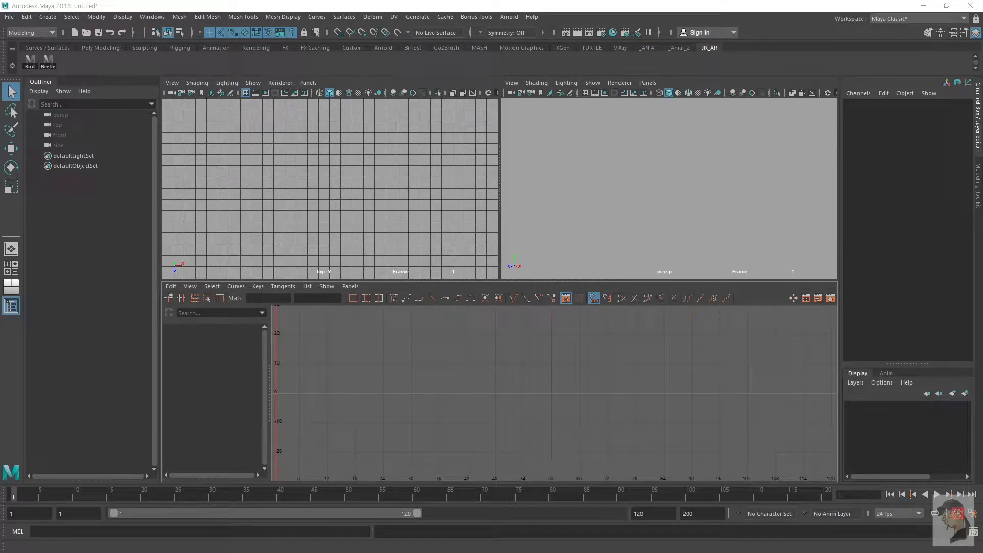
Step: Create a polygon sphere at the origin and show the grid in the perspective view
click(48, 16)
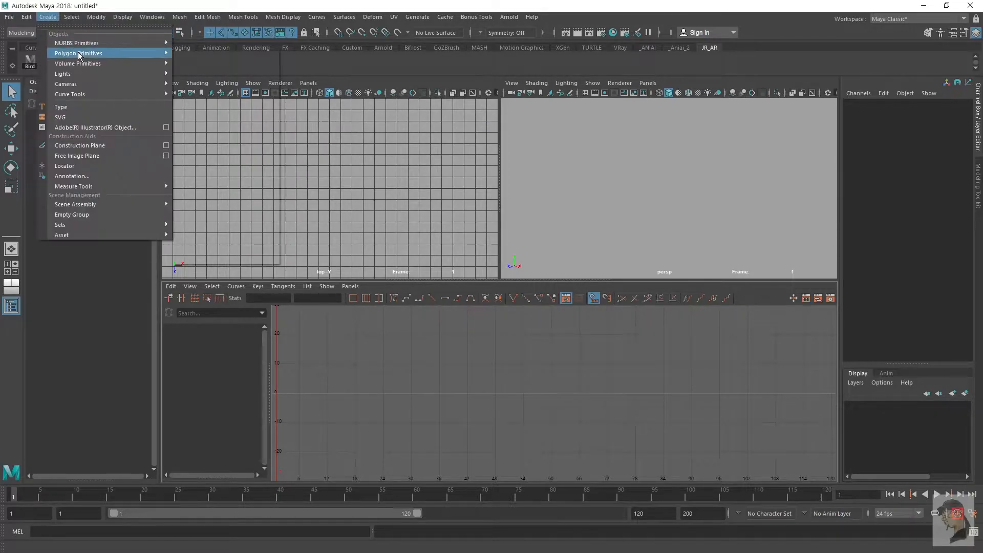
mouse_move(92, 54)
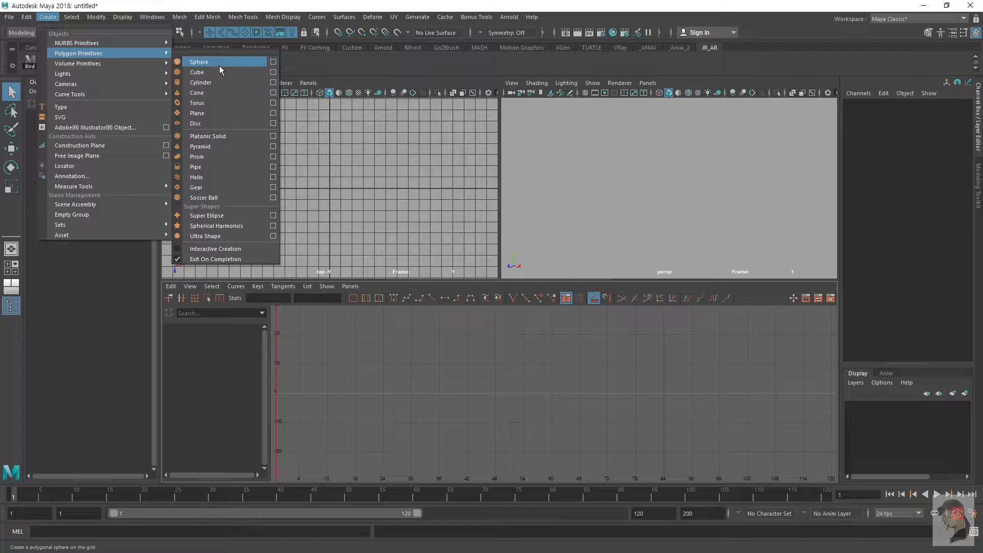
click(219, 66)
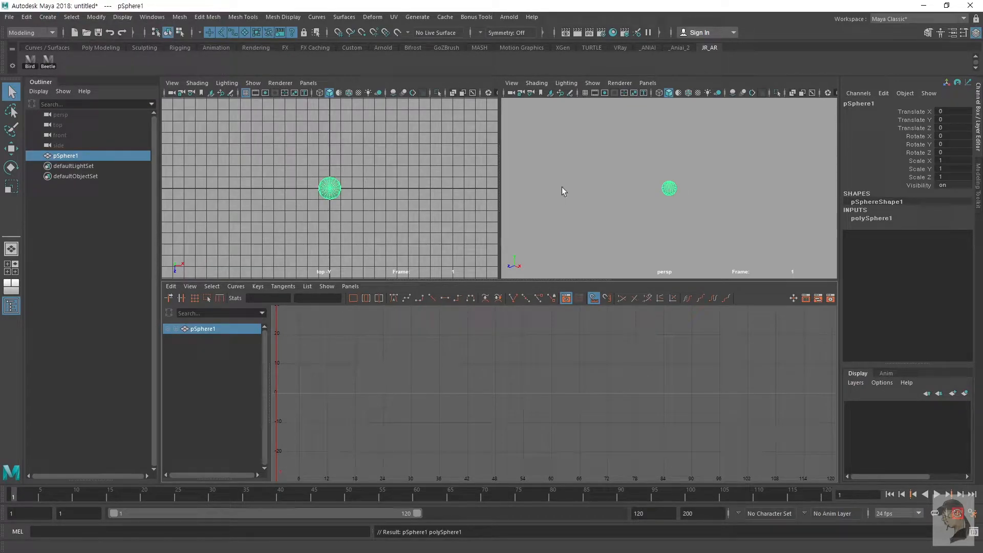
click(585, 93)
alt+drag(675, 199, 660, 199)
alt+right_drag(282, 187, 318, 233)
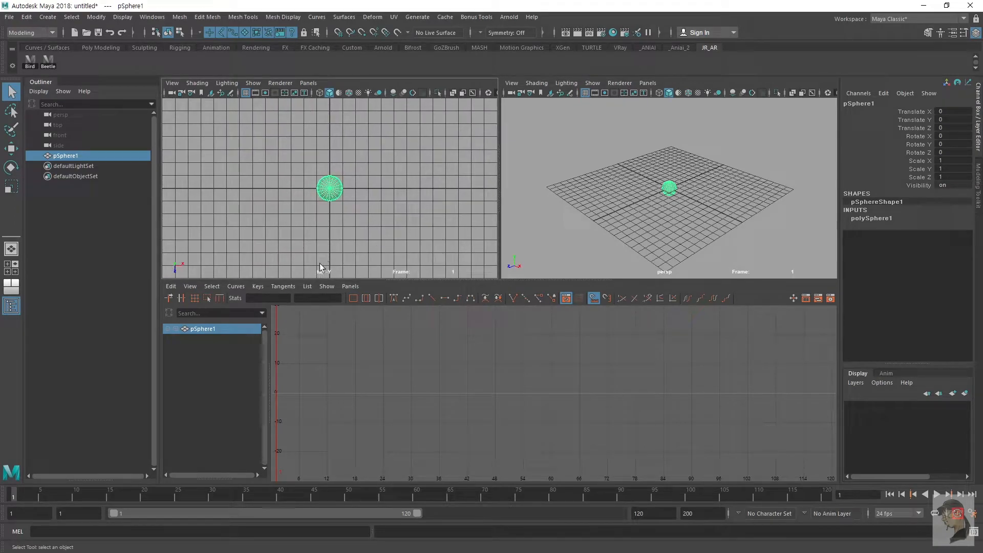
Step: Switch the top view panel to the orthographic front view and frame the sphere with room above it
click(308, 83)
mouse_move(325, 95)
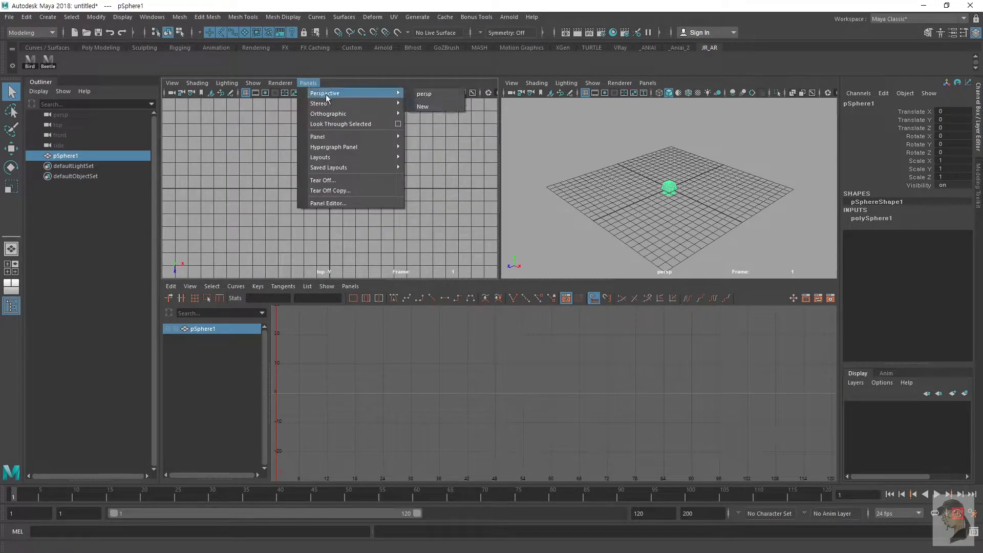
click(451, 115)
alt+middle_drag(409, 178, 381, 267)
alt+right_drag(382, 267, 285, 220)
alt+middle_drag(369, 250, 373, 236)
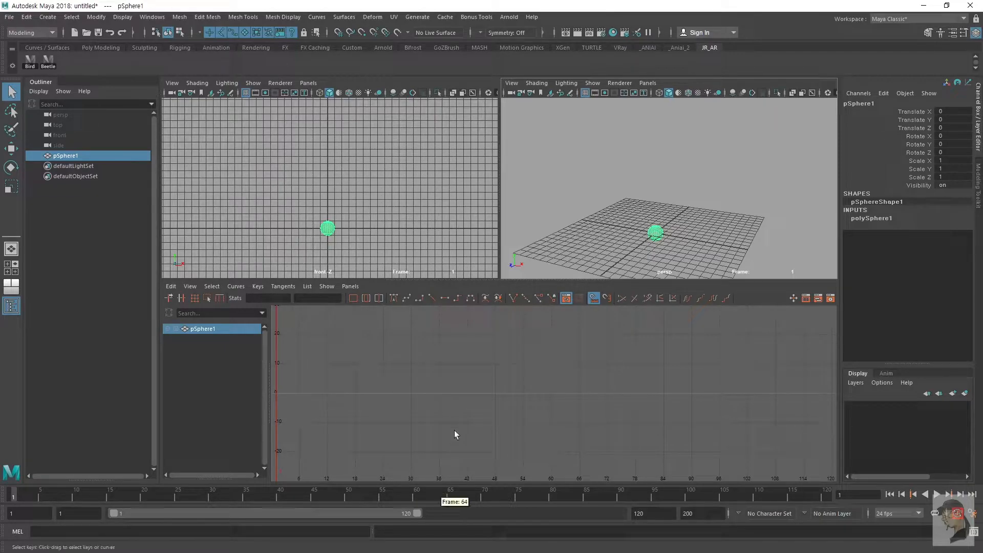
alt+drag(390, 193, 345, 229)
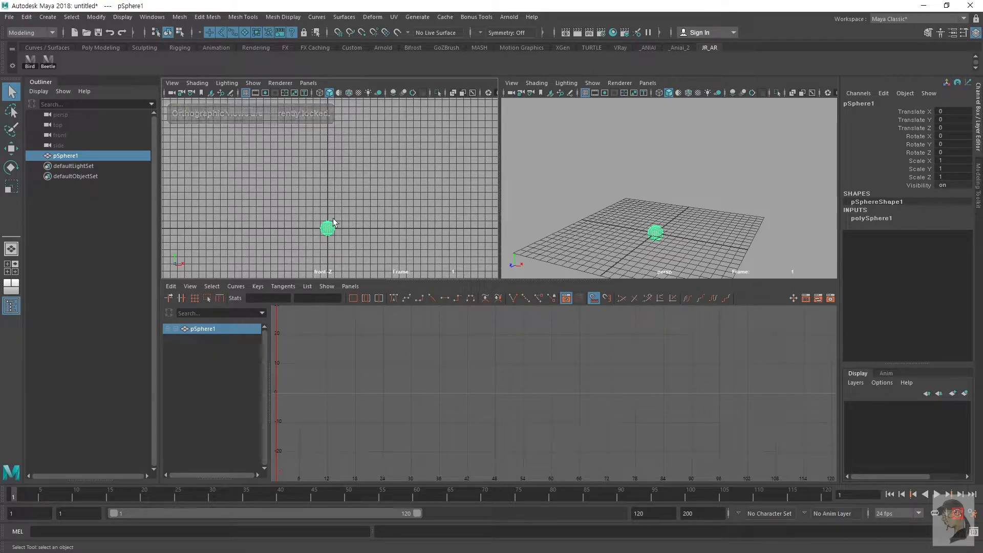
Step: Raise the sphere to about 11.09 in Translate Y and key all its channels at frame 1
key(w)
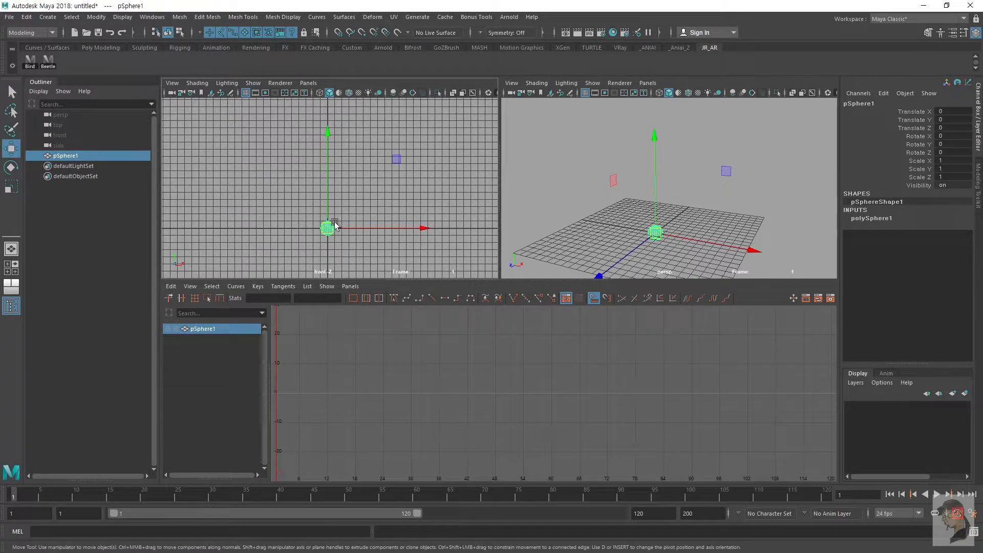
drag(326, 206, 328, 124)
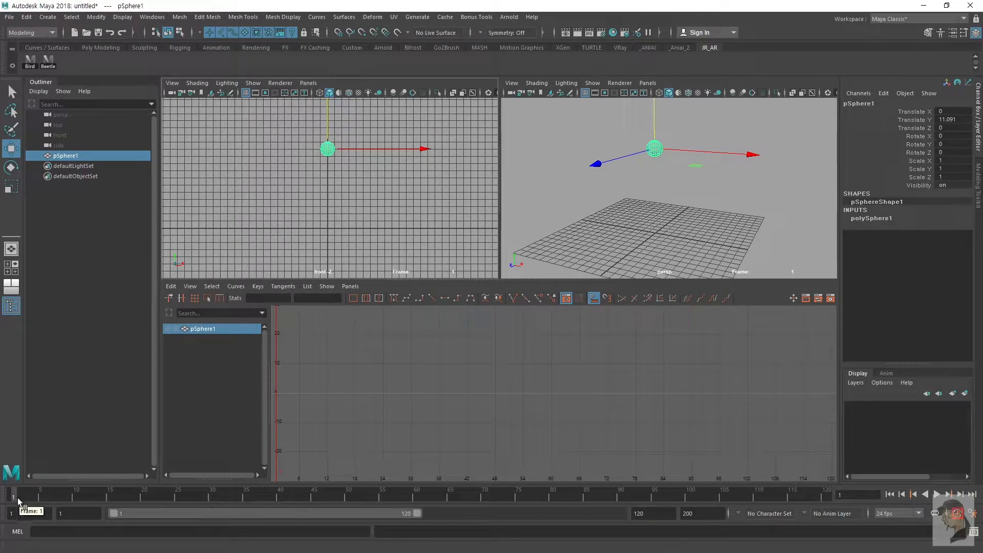
key(s)
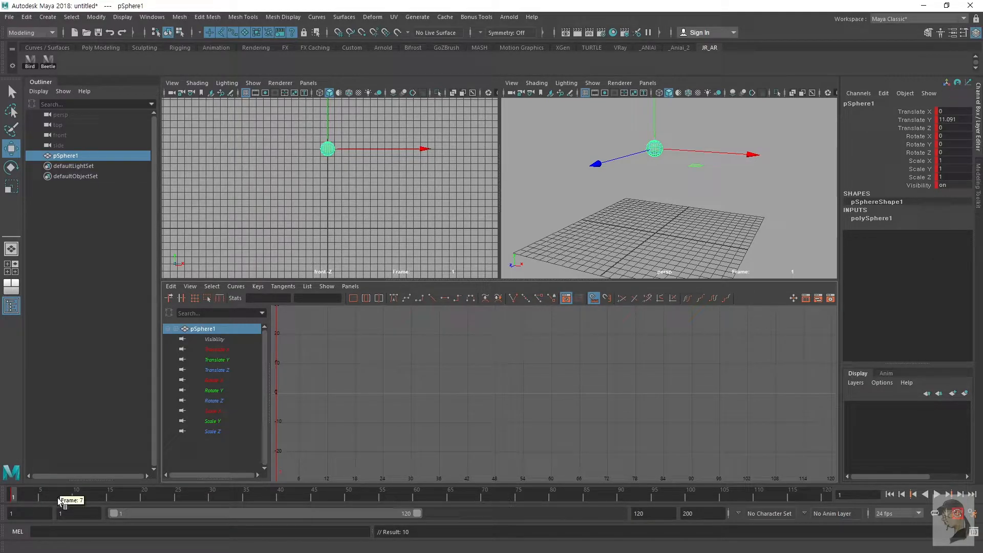
Step: At frame 10, lower the sphere onto the ground at about 0.93 in Translate Y and key it
drag(53, 499, 82, 508)
key(s)
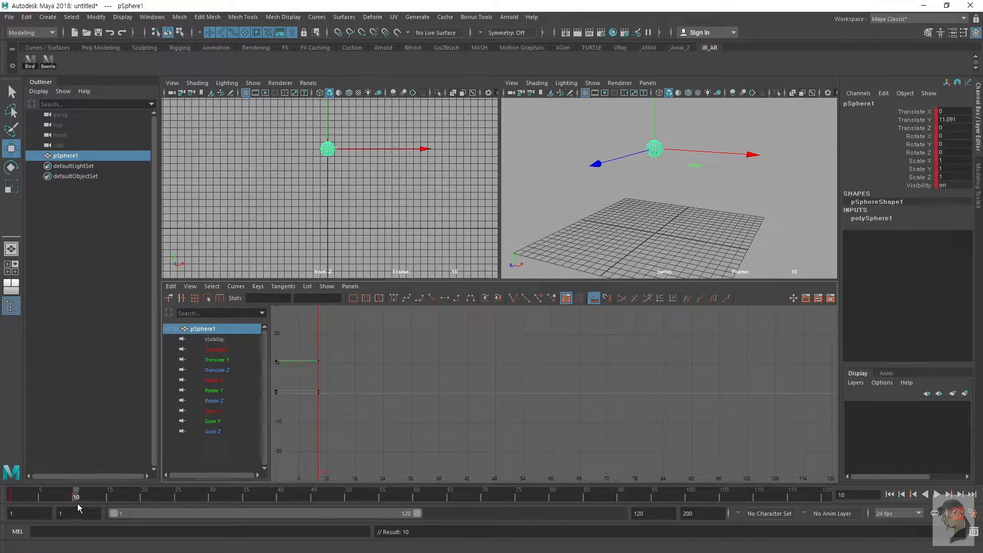
drag(329, 128, 330, 201)
key(s)
alt+middle_drag(411, 369, 504, 369)
scroll(436, 392, up, 5)
alt+middle_drag(410, 393, 617, 396)
scroll(468, 433, up, 4)
alt+middle_drag(425, 392, 485, 428)
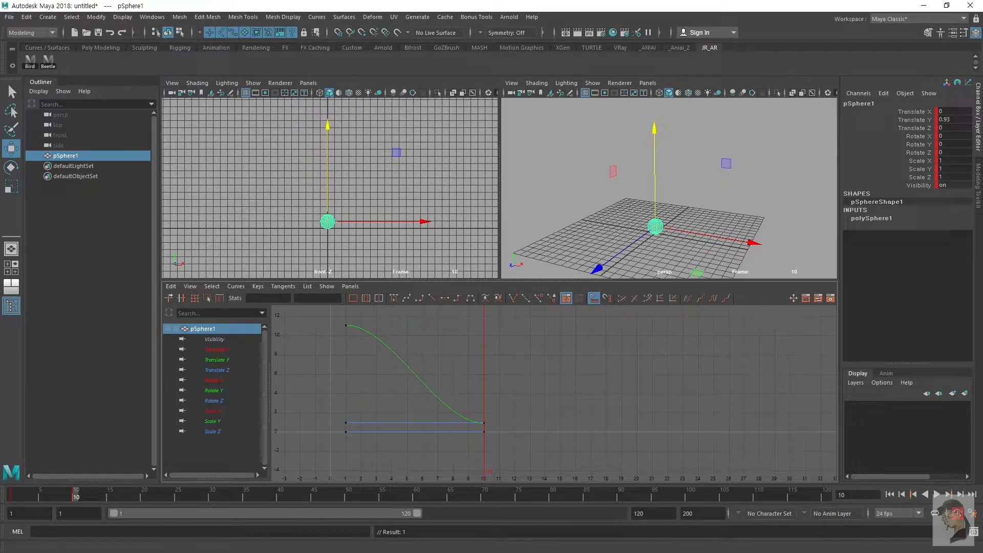
Step: At frame 19, raise the sphere back up to about 11.02 in Translate Y
drag(85, 496, 140, 501)
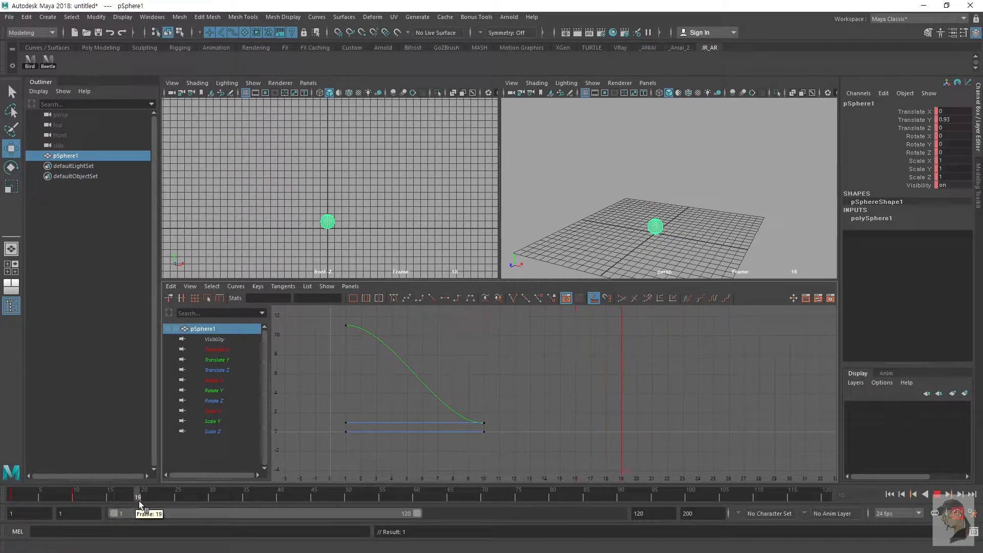
click(14, 499)
key(.)
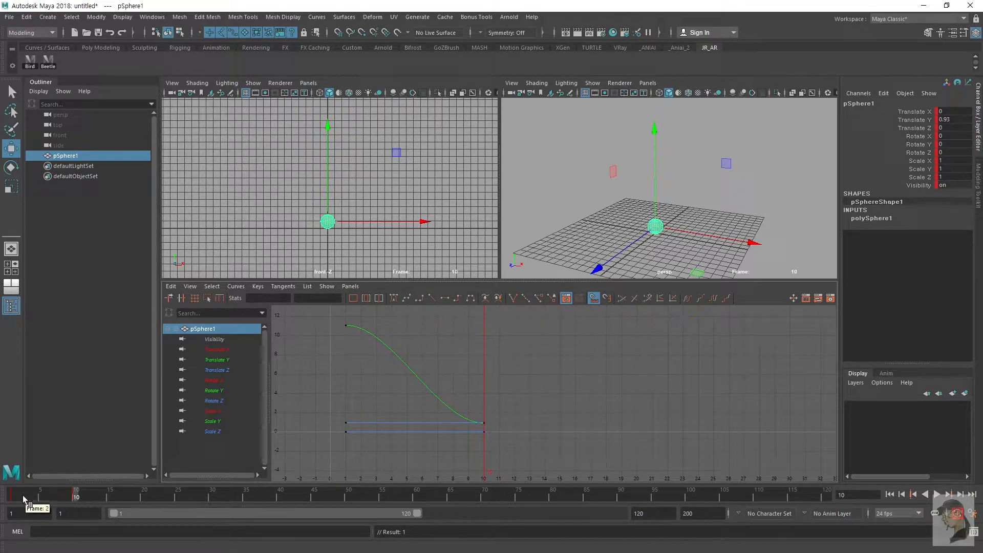
drag(22, 496, 138, 499)
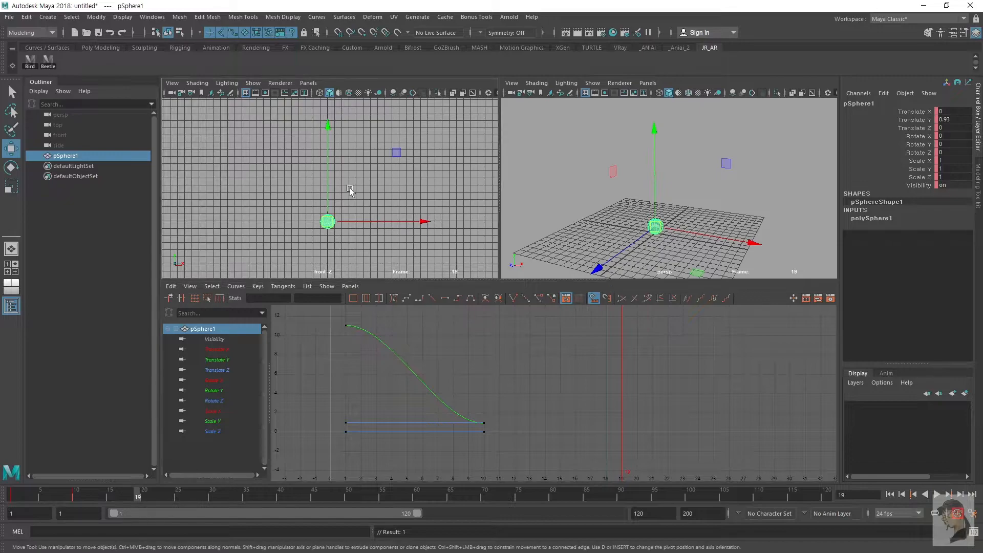
drag(330, 196, 330, 123)
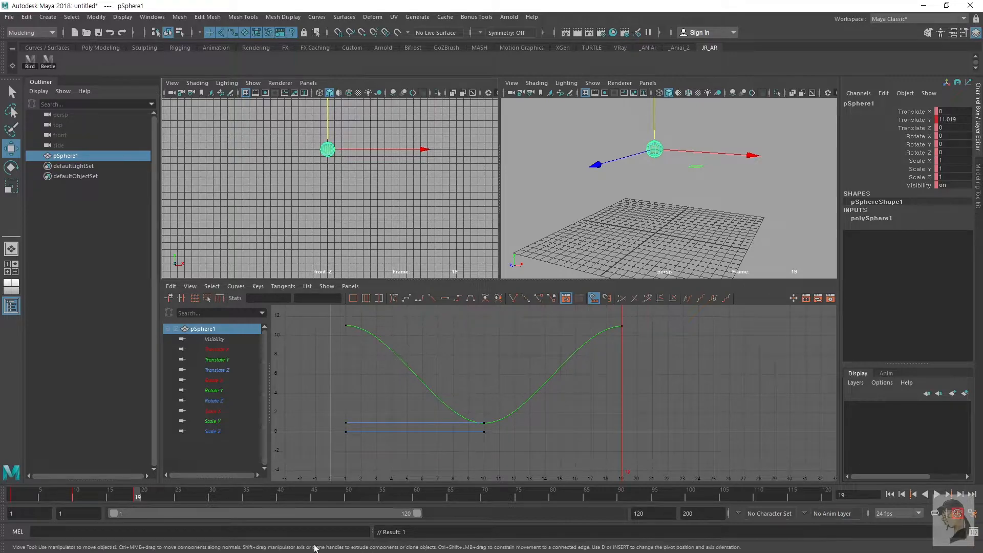
Step: Scrub through the bounce and lower the sphere's frame 19 peak to about 9.45 in Translate Y
drag(13, 496, 136, 517)
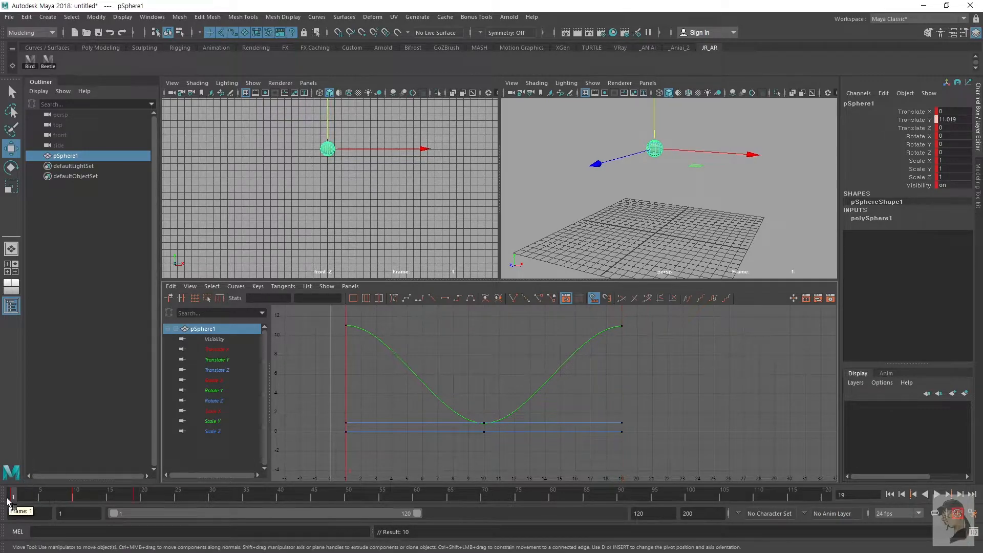
drag(599, 377, 648, 323)
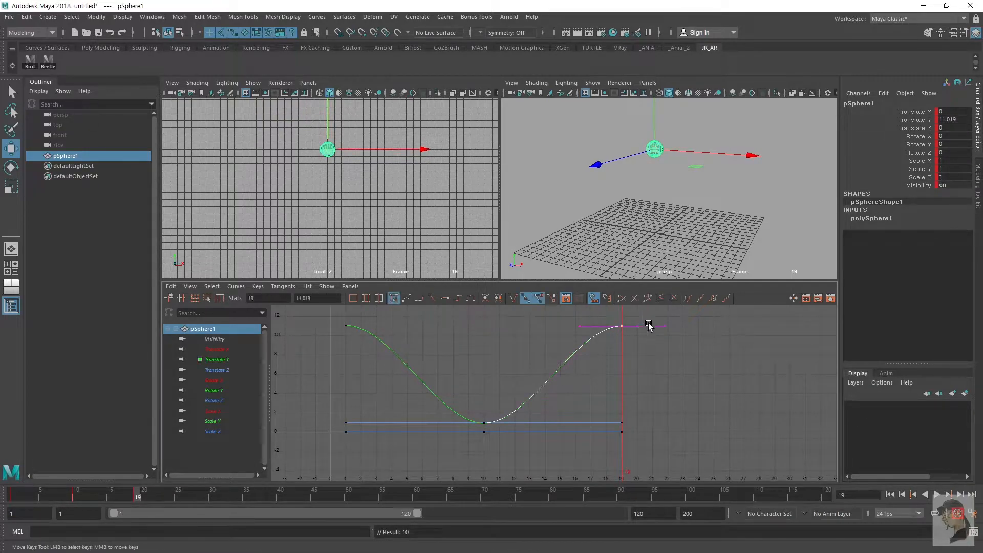
drag(328, 121, 326, 132)
Step: Key all the sphere's channels at frame 28 and overwrite those keys with copies of the frame 10 ground-contact keys
drag(172, 498, 150, 500)
key(s)
key(alt+period)
key(alt+period)
key(alt+period)
key(alt+period)
key(alt+period)
scroll(743, 449, down, 1)
drag(743, 450, 788, 340)
shift+middle_drag(769, 380, 754, 380)
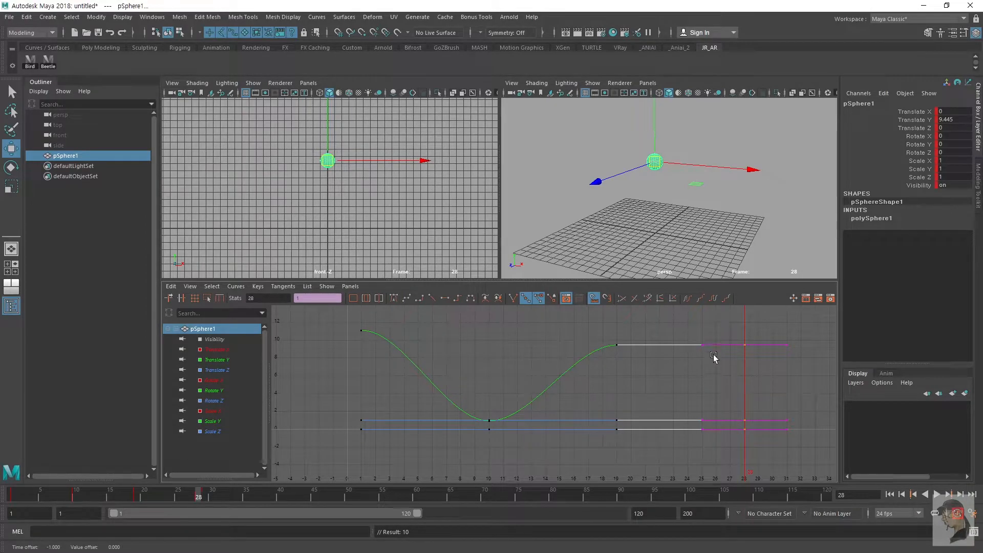
drag(459, 393, 512, 451)
key(ctrl+c)
key(ctrl+v)
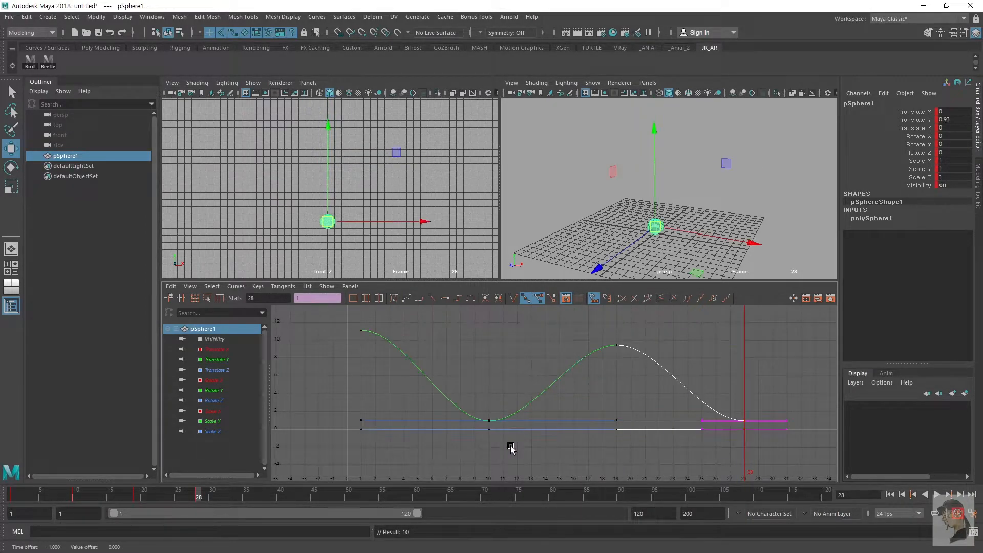
Step: At frame 37, raise the sphere to a lower peak of about 7.26 in Translate Y and key all its channels
key(alt+period)
key(alt+period)
key(alt+period)
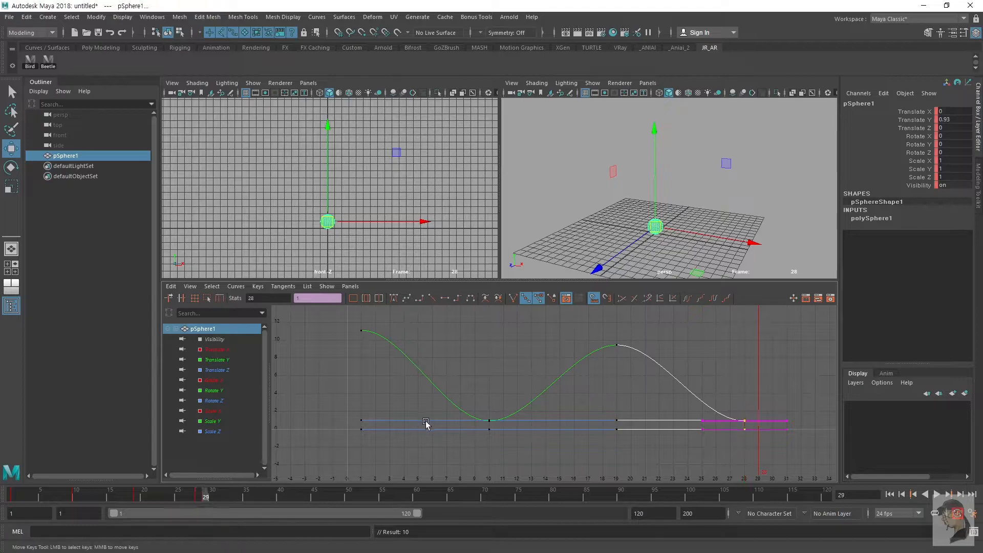
key(alt+period)
key(alt+period)
key(alt+period)
key(alt+period)
drag(326, 197, 327, 165)
alt+middle_drag(589, 406, 368, 417)
drag(584, 390, 600, 416)
shift+middle_drag(575, 436, 581, 420)
scroll(564, 425, down, 6)
alt+middle_drag(511, 427, 519, 432)
click(500, 393)
key(s)
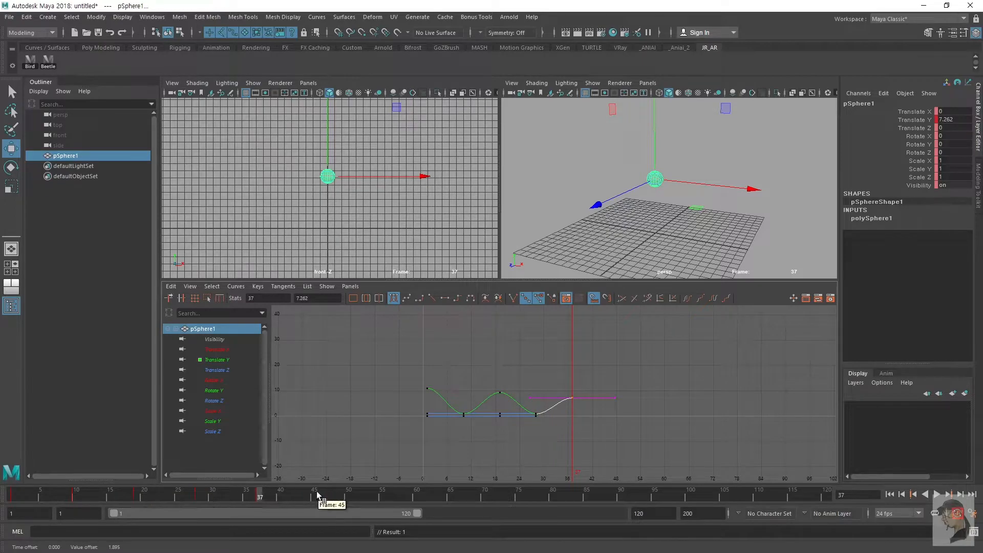
Step: Play back the bounce animation, stop it and return to frame 37
key(alt+v)
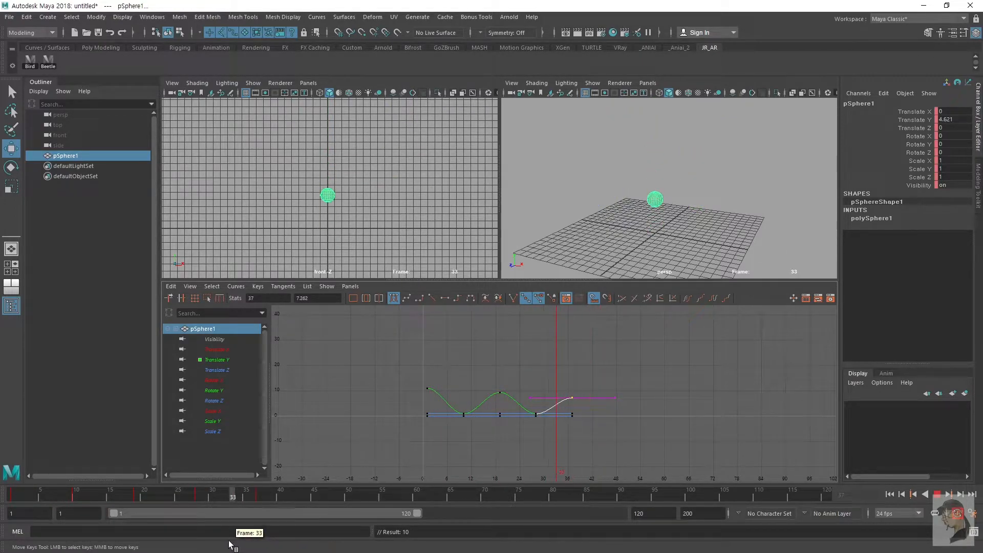
click(231, 495)
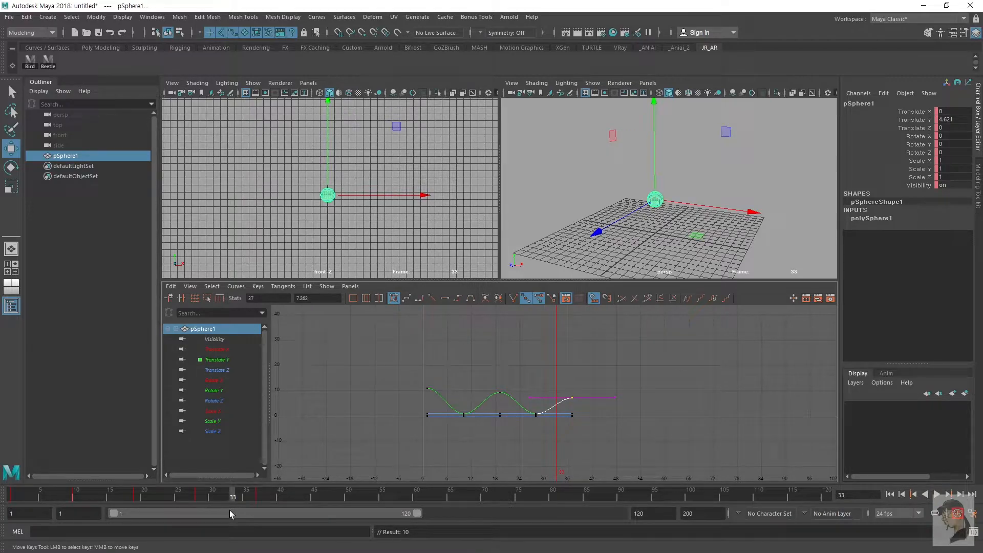
click(260, 496)
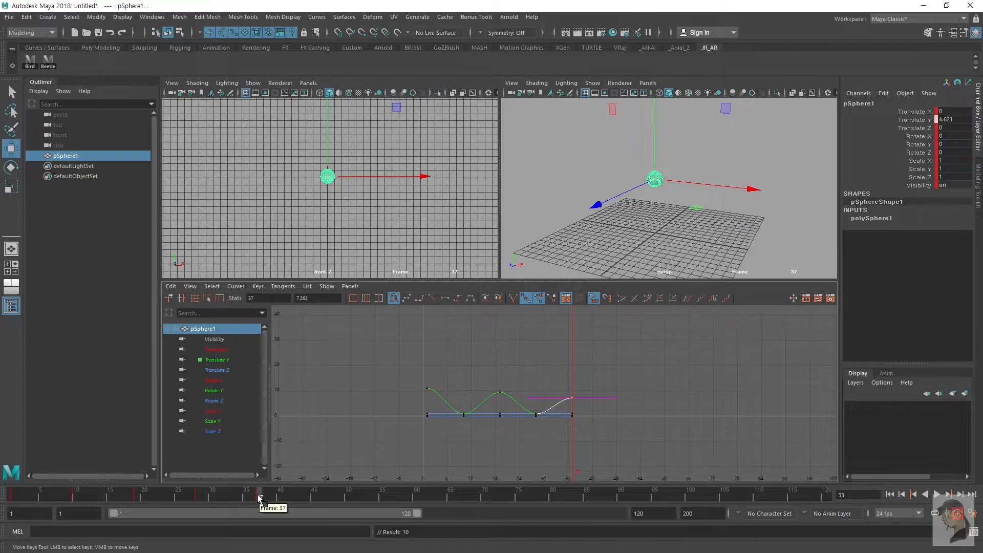
Step: Key the sphere at frame 46 and overwrite those keys with copies of the frame 28 ground-contact keys
key(alt+period)
key(alt+period)
key(alt+period)
key(alt+period)
key(alt+period)
key(alt+period)
key(alt+period)
key(alt+period)
key(alt+period)
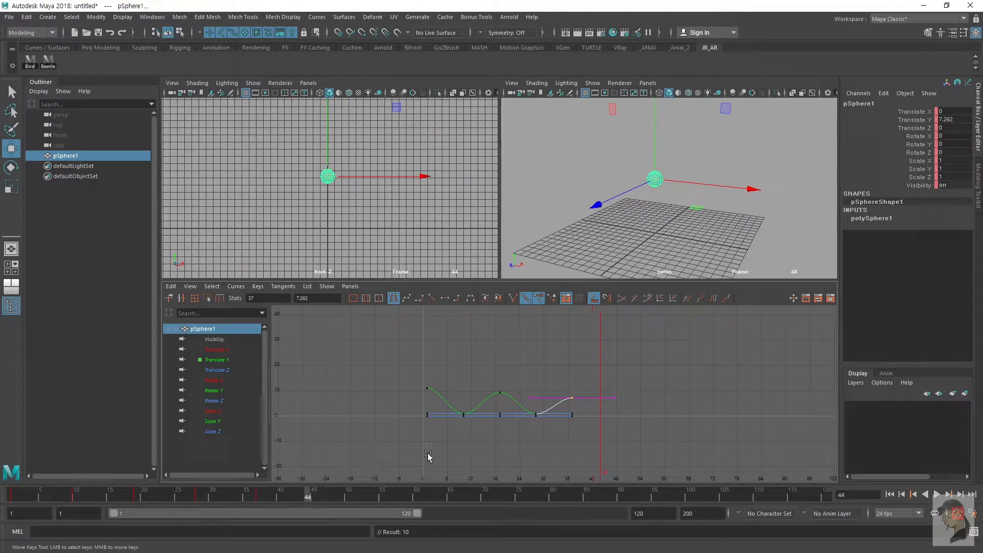
key(s)
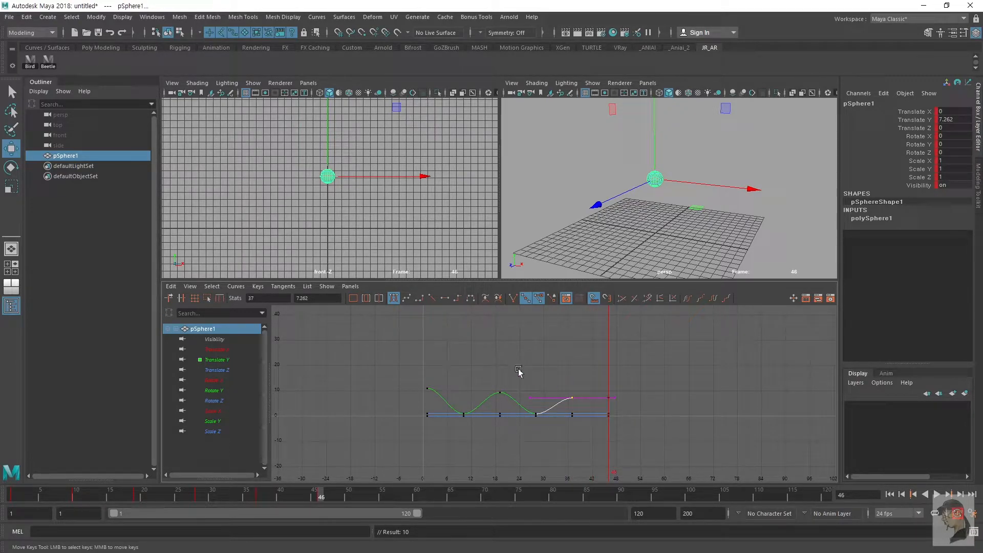
drag(554, 388, 552, 386)
key(ctrl+c)
key(ctrl+v)
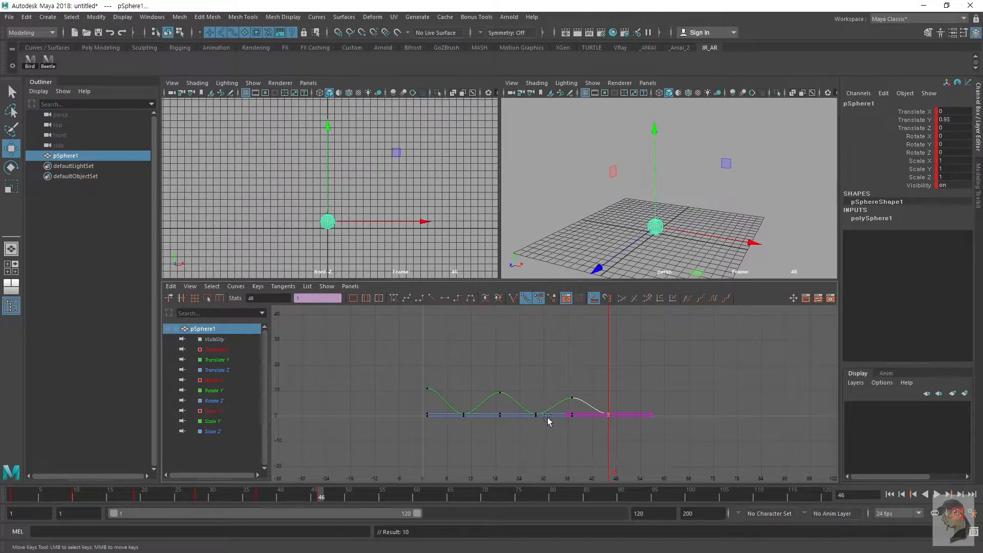
key(ctrl+v)
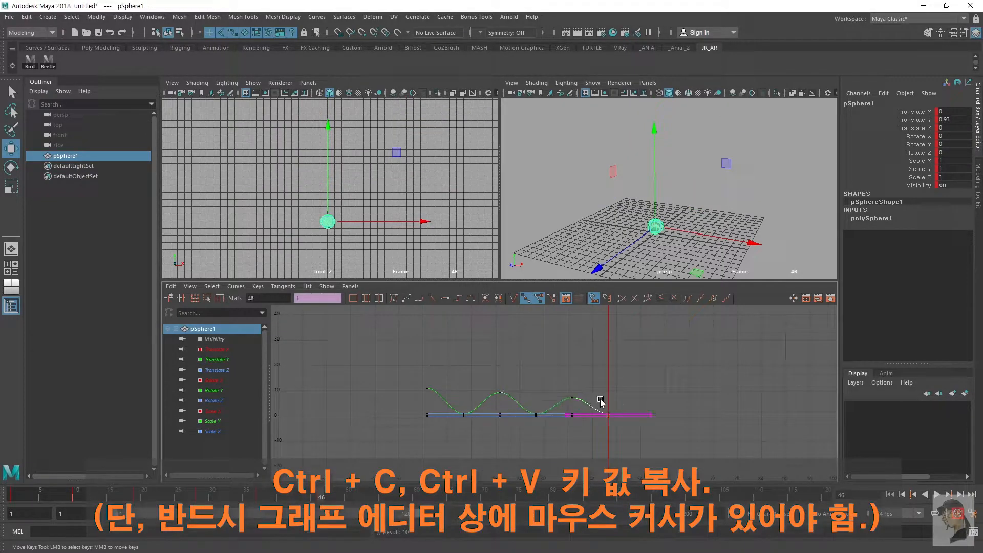
Step: At frame 55, raise the sphere to a peak of about 4.05 in Translate Y and key all its channels
key(alt+v)
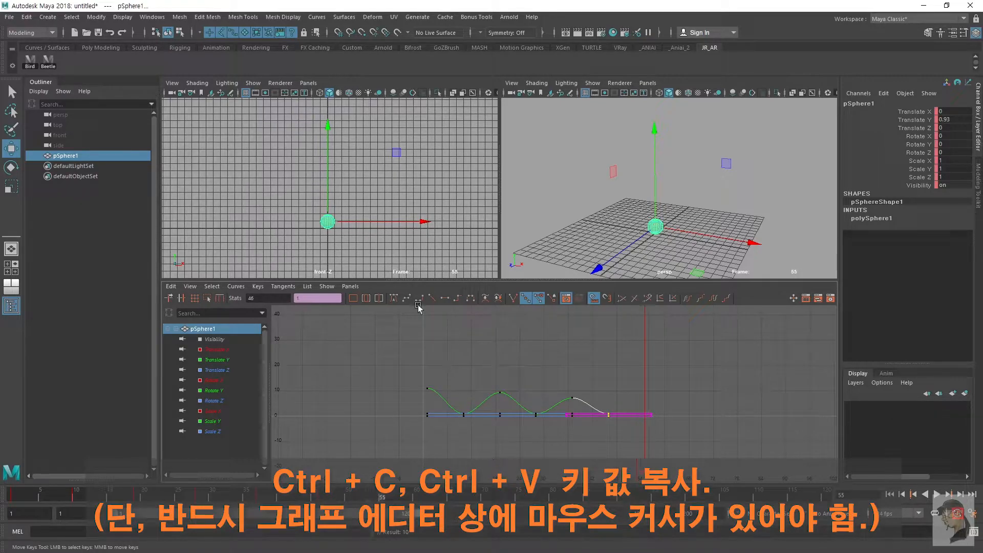
drag(330, 200, 330, 180)
drag(615, 374, 660, 414)
middle_drag(651, 417, 650, 416)
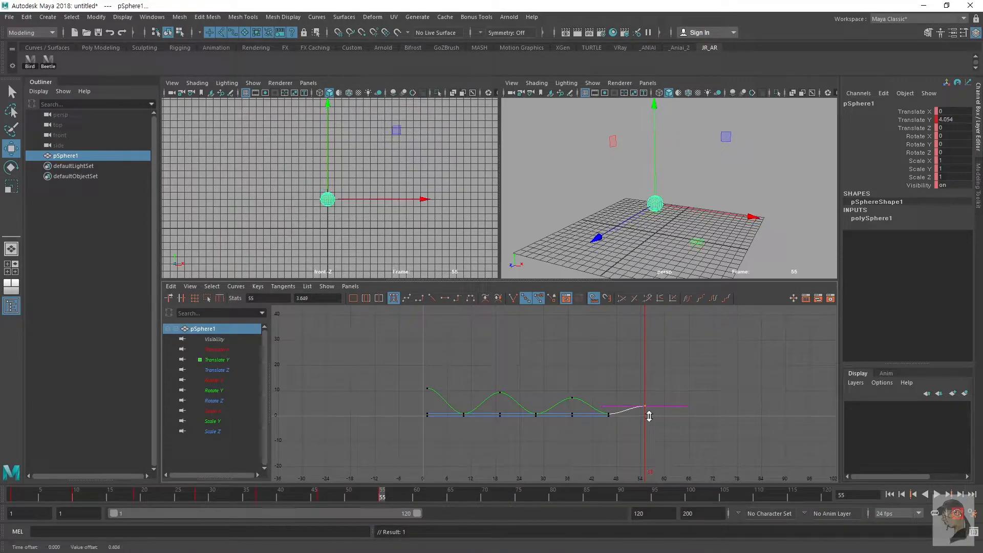
key(s)
Step: Copy the frame 46 ground-contact keys in the Graph Editor and paste them at frame 64
key(alt+period)
key(alt+period)
key(alt+period)
key(alt+period)
key(alt+period)
key(alt+period)
key(alt+period)
key(alt+period)
key(alt+period)
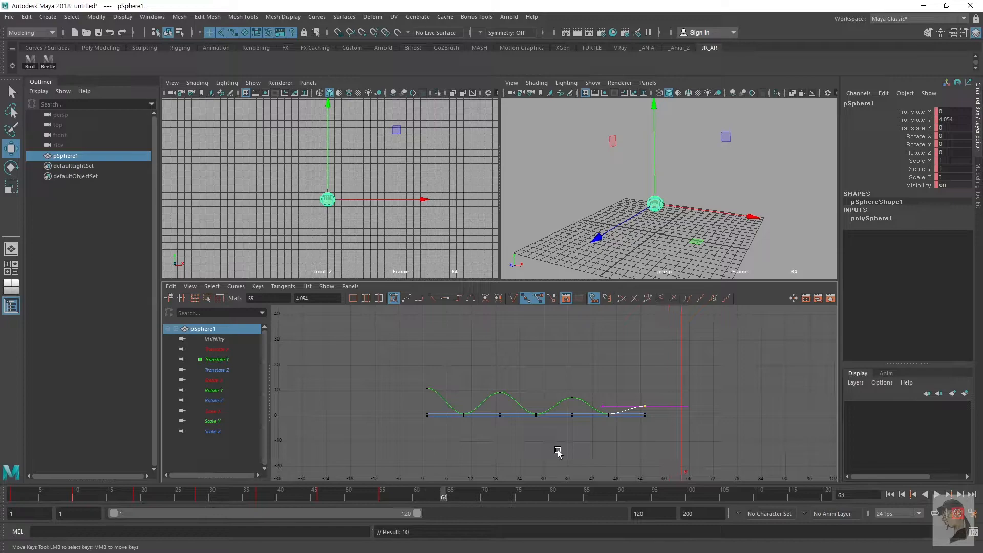
drag(604, 449, 616, 392)
key(ctrl+c)
key(ctrl+v)
Step: Select the sphere's ground-contact keys one after another in the Graph Editor to examine where it touches the ground
drag(622, 441, 595, 385)
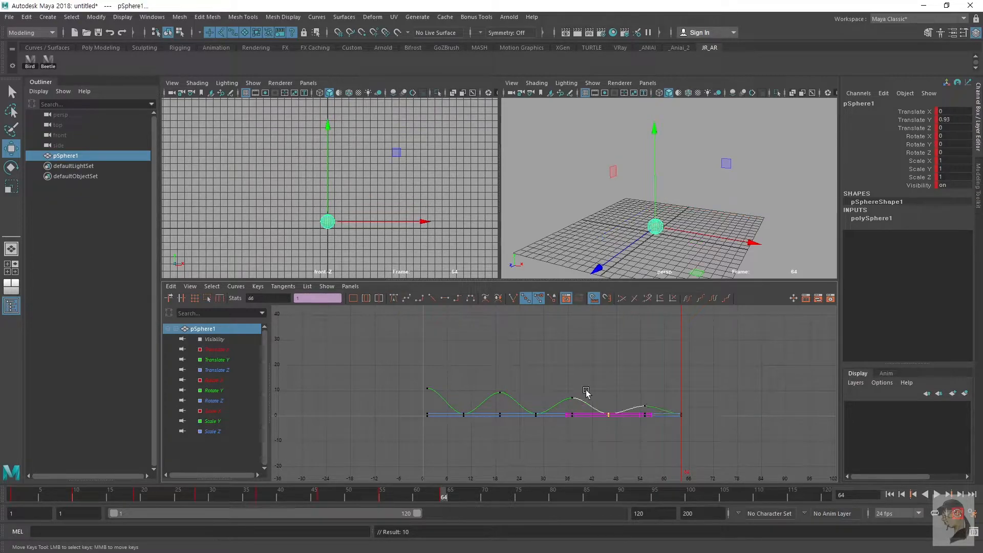
drag(499, 454, 497, 455)
drag(472, 444, 444, 379)
drag(531, 449, 708, 398)
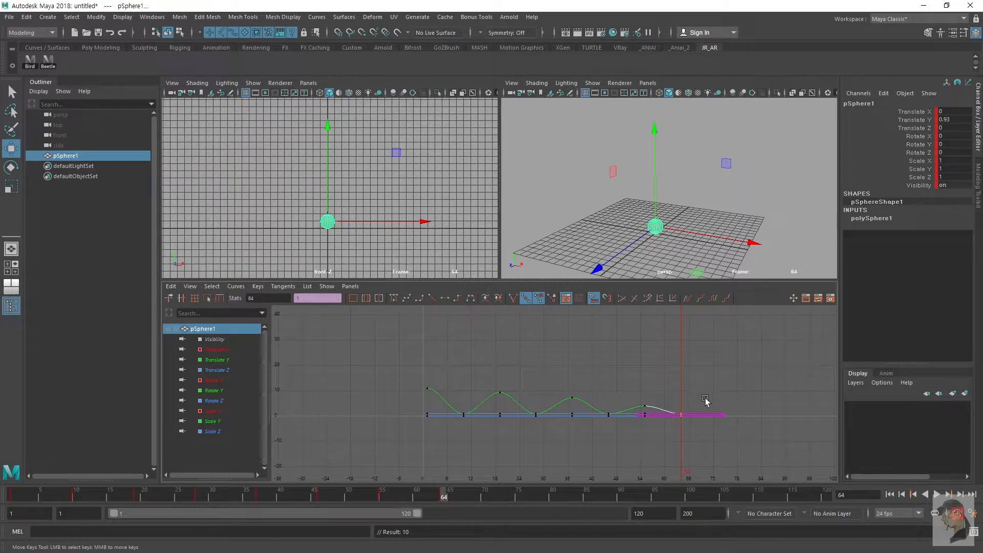
drag(620, 411, 595, 444)
drag(544, 393, 545, 390)
drag(475, 399, 426, 456)
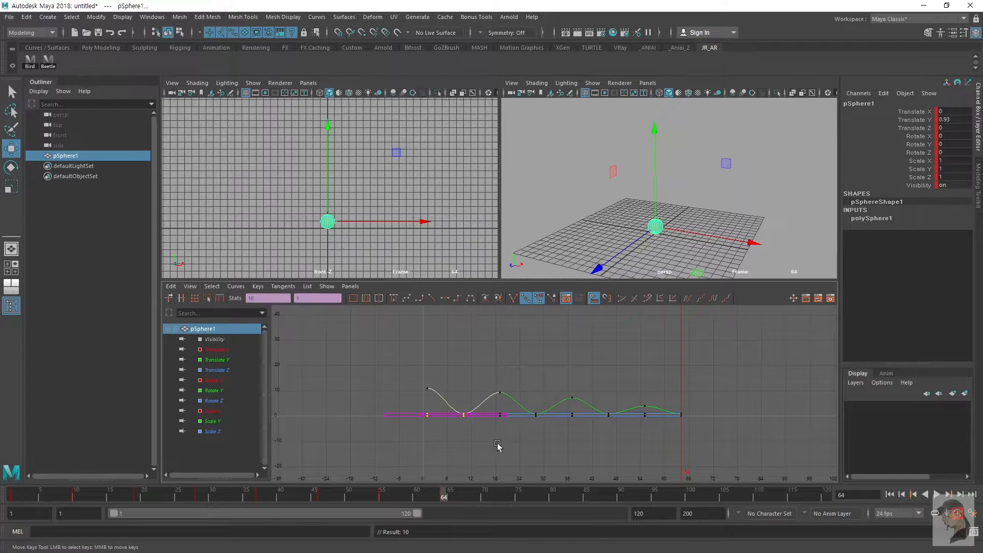
Step: Select the remaining ground-contact keys through frame 64 in the Graph Editor to check them
drag(544, 379, 545, 378)
drag(587, 390, 629, 442)
drag(657, 443, 691, 401)
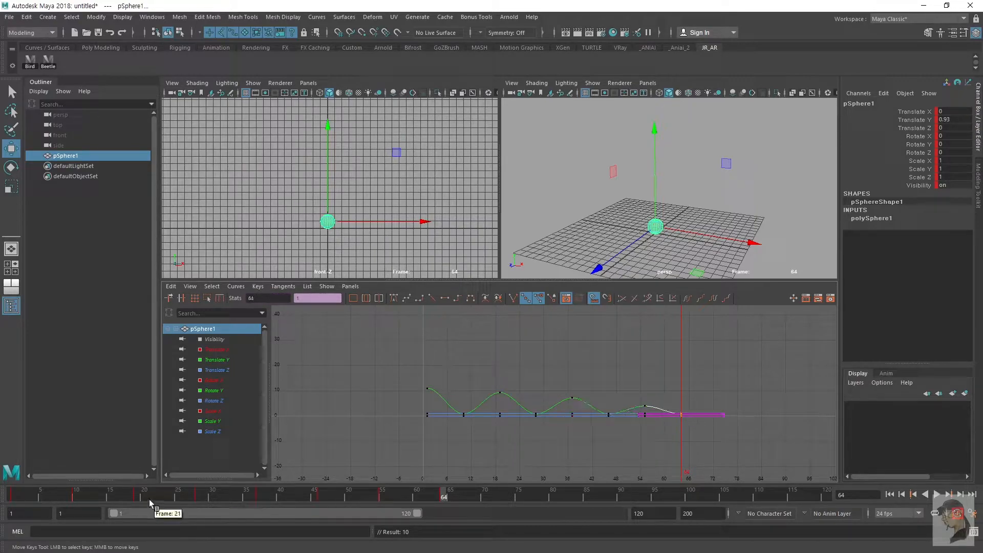
Step: Return to frame 1, shorten the playback range to end at frame 92, and play the bounce
drag(17, 493, 5, 549)
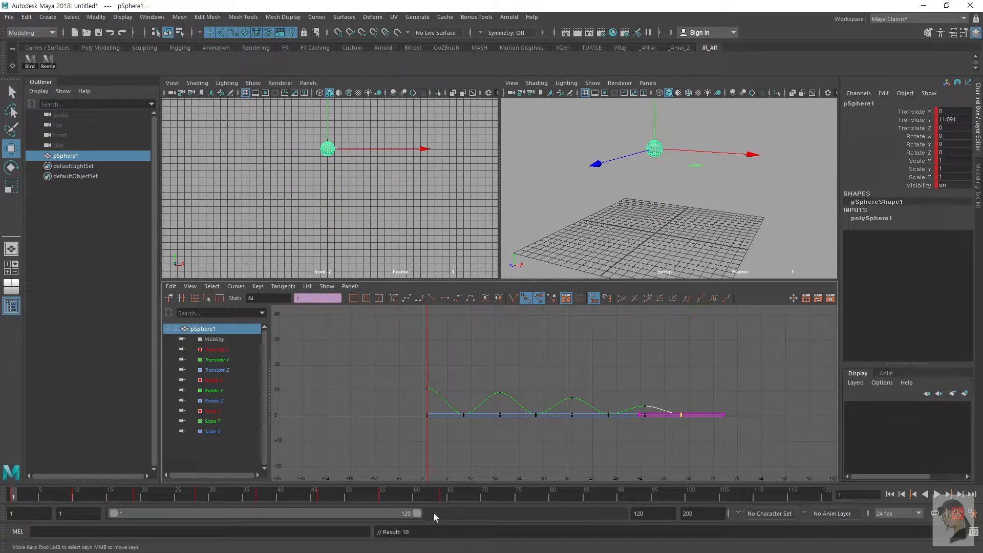
drag(417, 514, 345, 521)
click(936, 496)
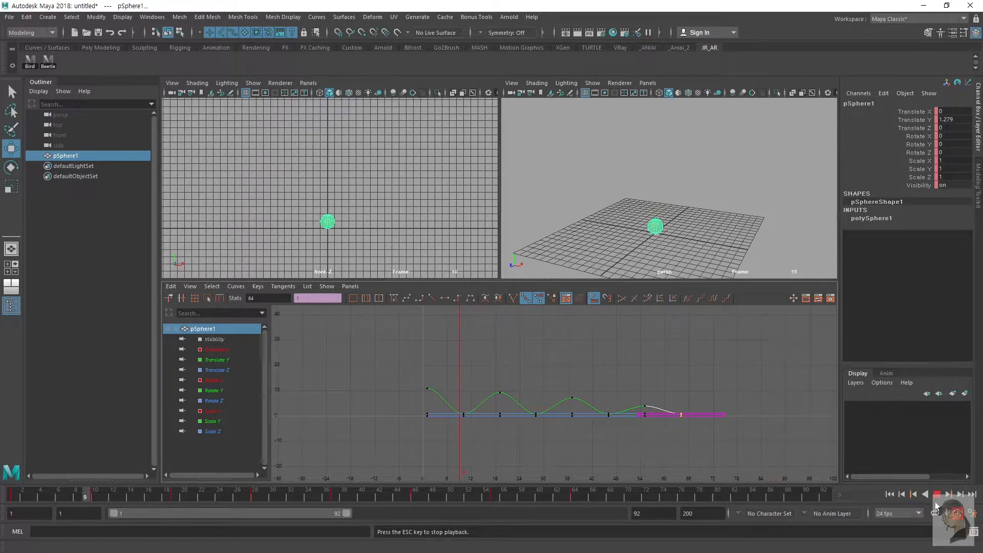
Step: Select the sphere's ground-contact keys at frame 10 to examine the first bounce closely, and stop the playback
click(733, 358)
key(f)
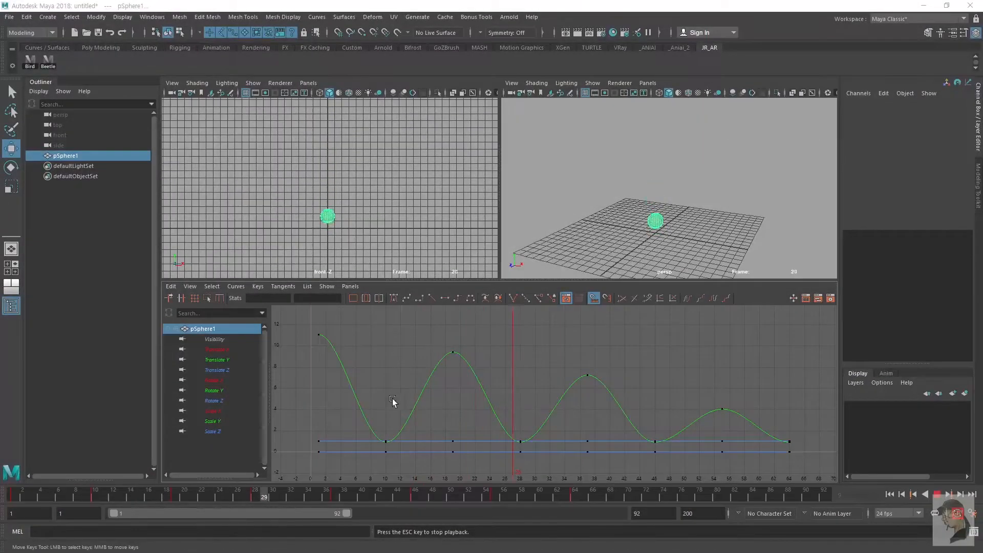
drag(395, 402, 377, 466)
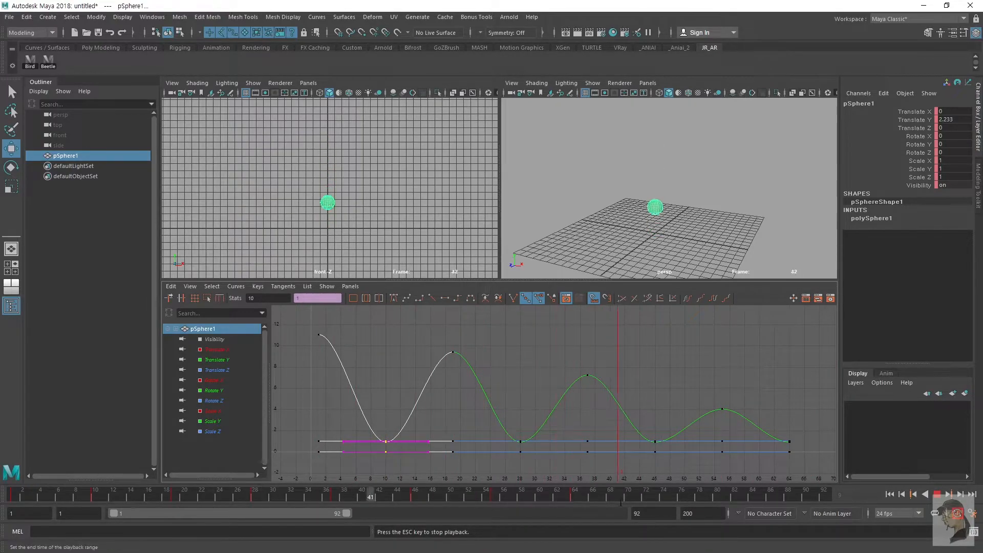
alt+shift+right_drag(389, 388, 578, 394)
alt+middle_drag(444, 409, 610, 407)
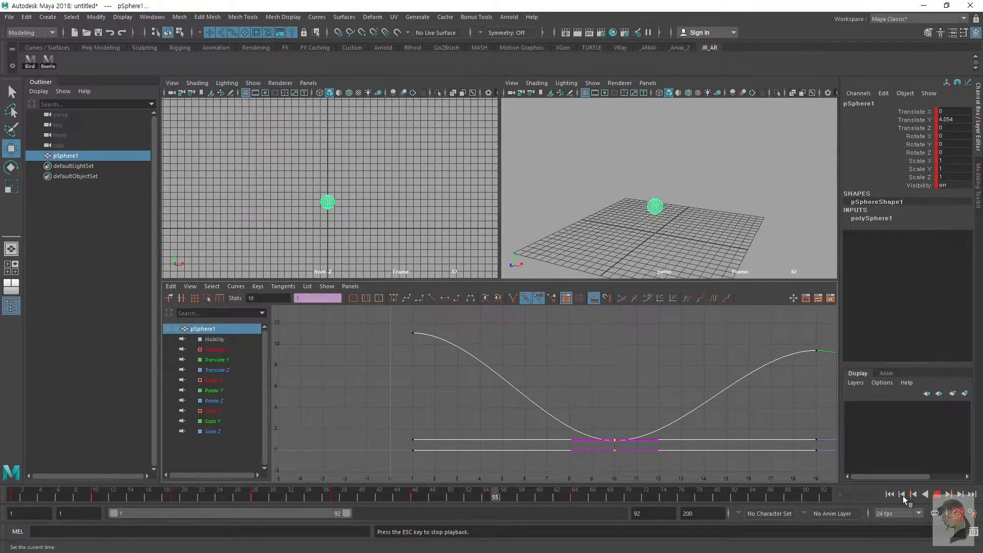
click(937, 494)
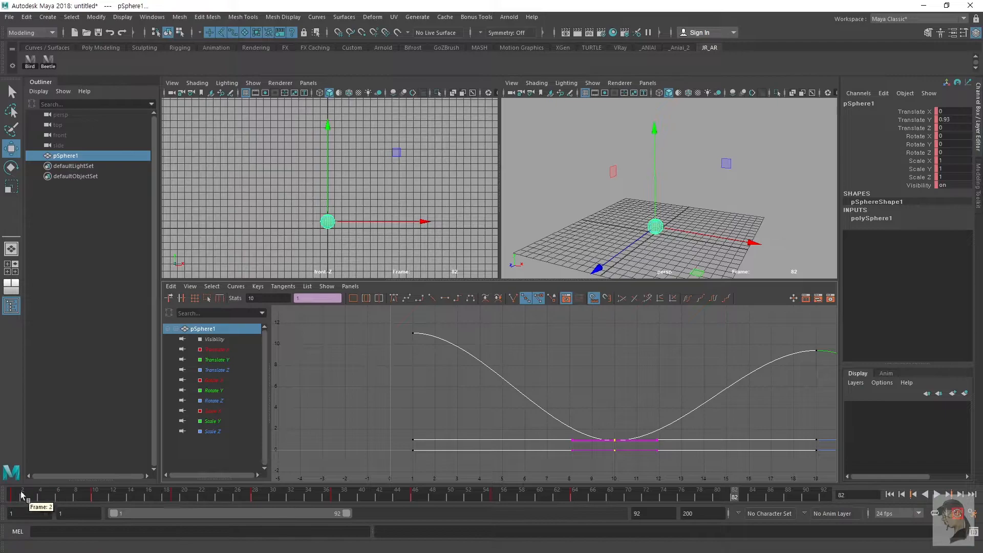
Step: Scrub through frames 2 to 5 and select the Translate Y curve to examine the sphere's first fall
drag(22, 494, 49, 495)
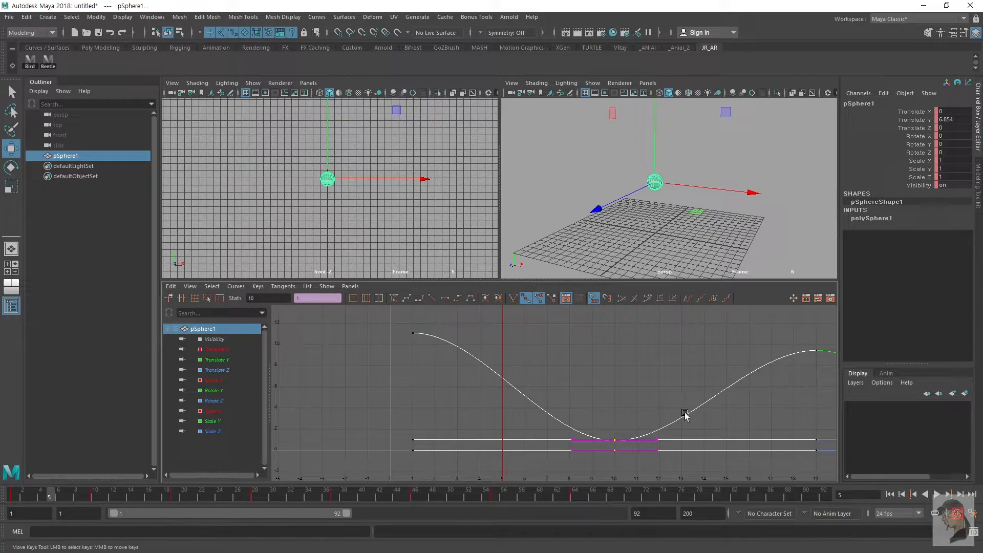
mouse_move(48, 494)
mouse_down()
mouse_move(31, 496)
mouse_move(40, 501)
mouse_up()
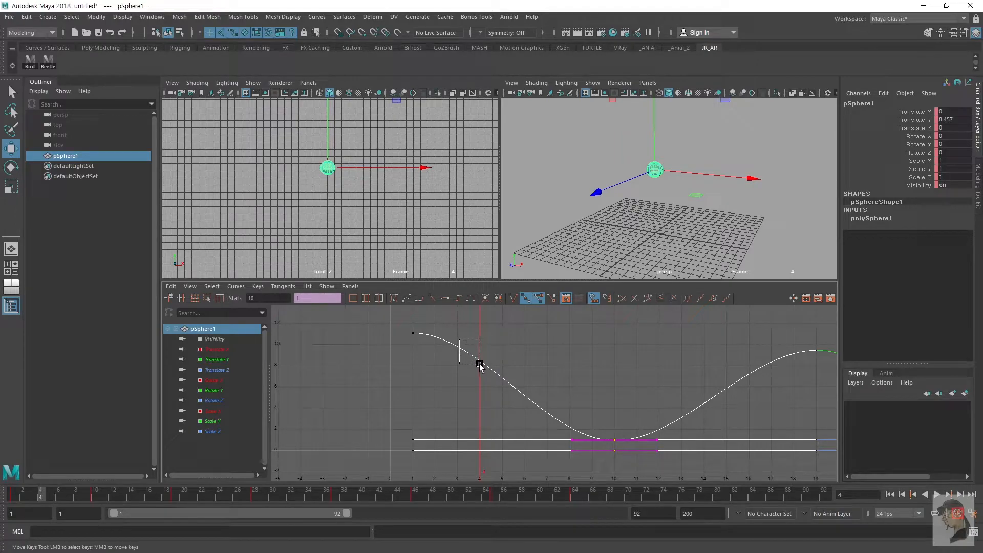
mouse_move(480, 364)
mouse_down()
mouse_move(450, 360)
mouse_move(462, 362)
mouse_up()
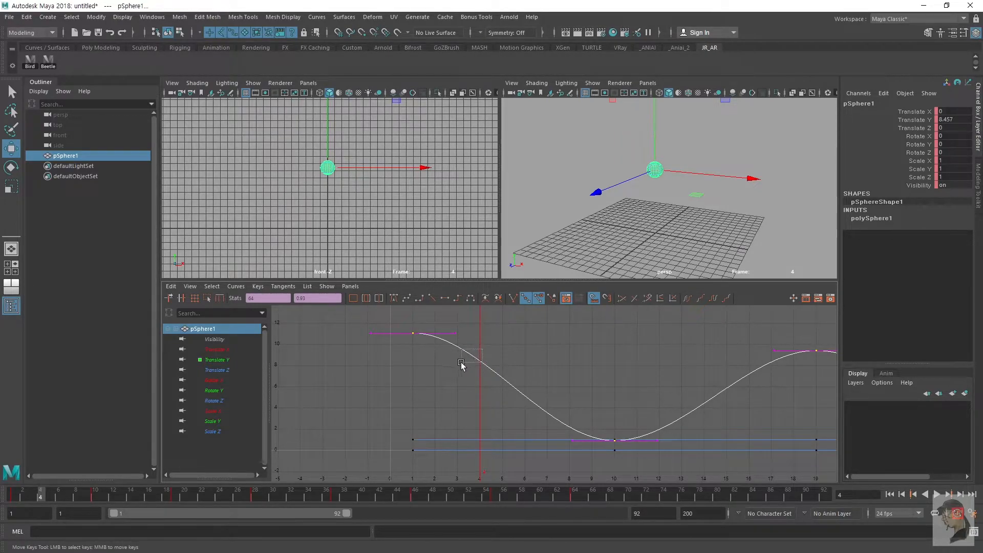
click(454, 326)
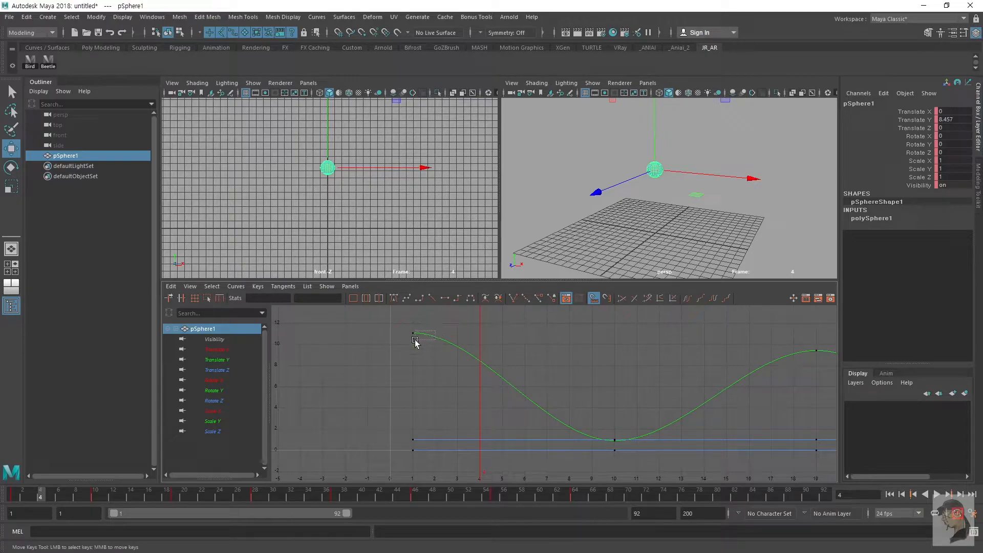
drag(414, 342, 483, 375)
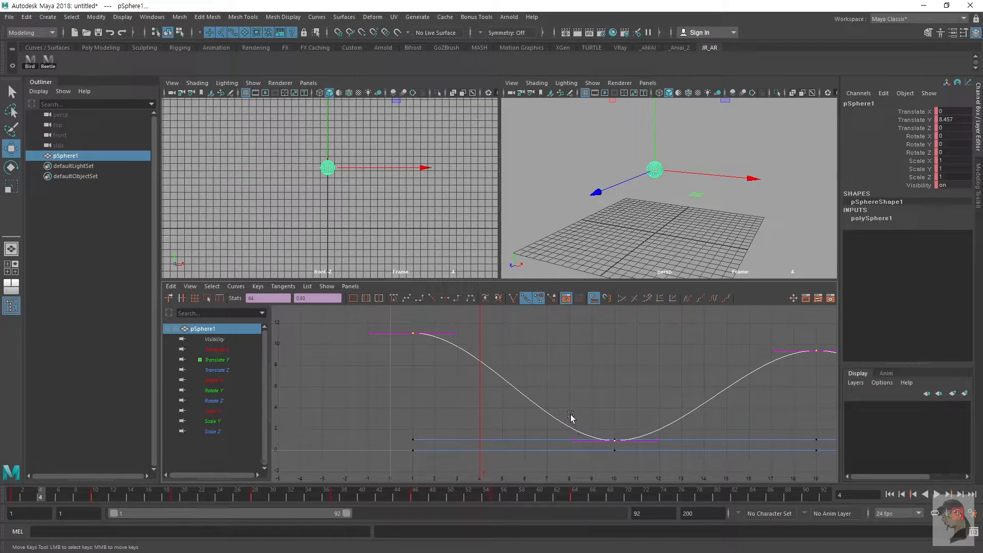
Step: Try to move the outgoing tangent handle of the Translate Y key at frame 1, and undo the change
click(553, 354)
drag(488, 316, 160, 442)
drag(399, 401, 397, 403)
drag(399, 378, 464, 303)
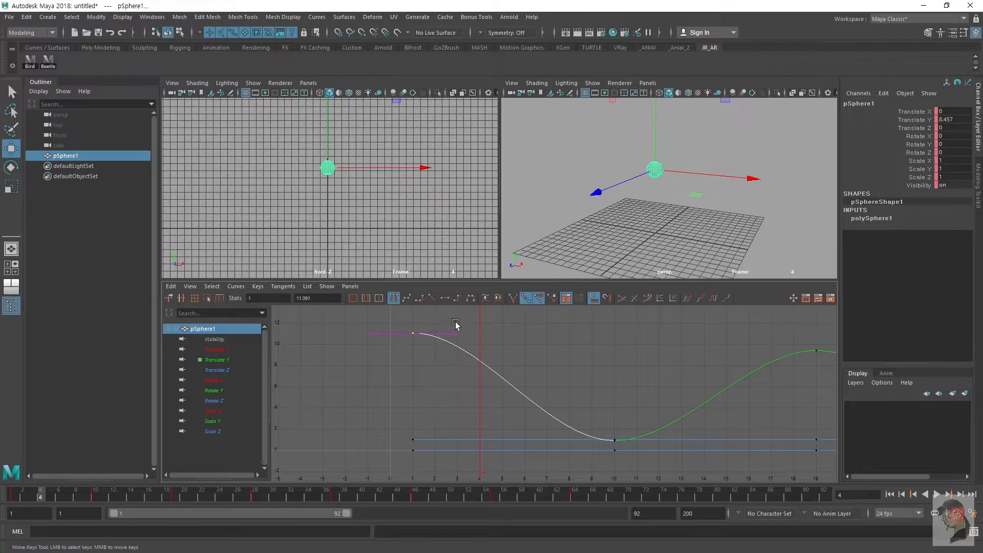
drag(366, 357, 509, 360)
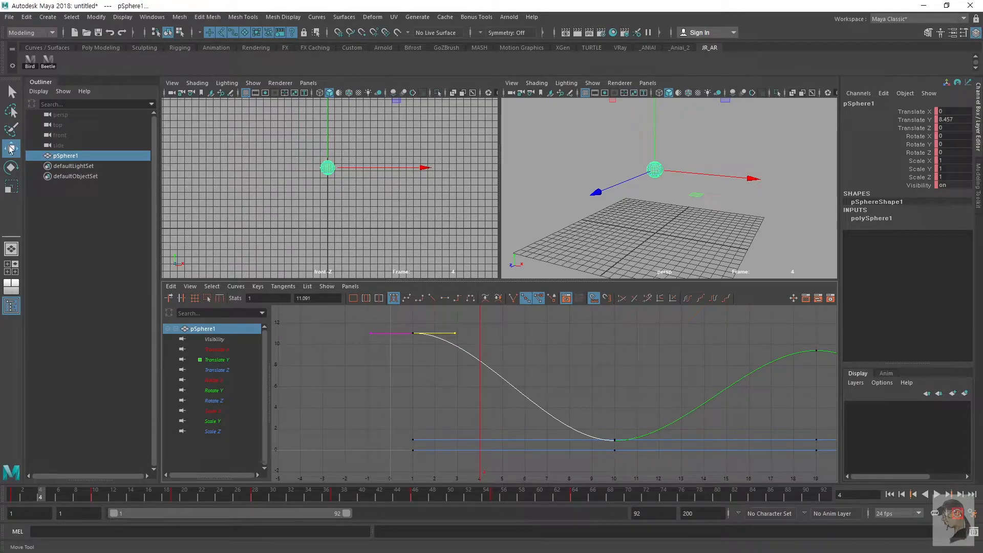
middle_drag(487, 324, 525, 333)
key(ctrl+z)
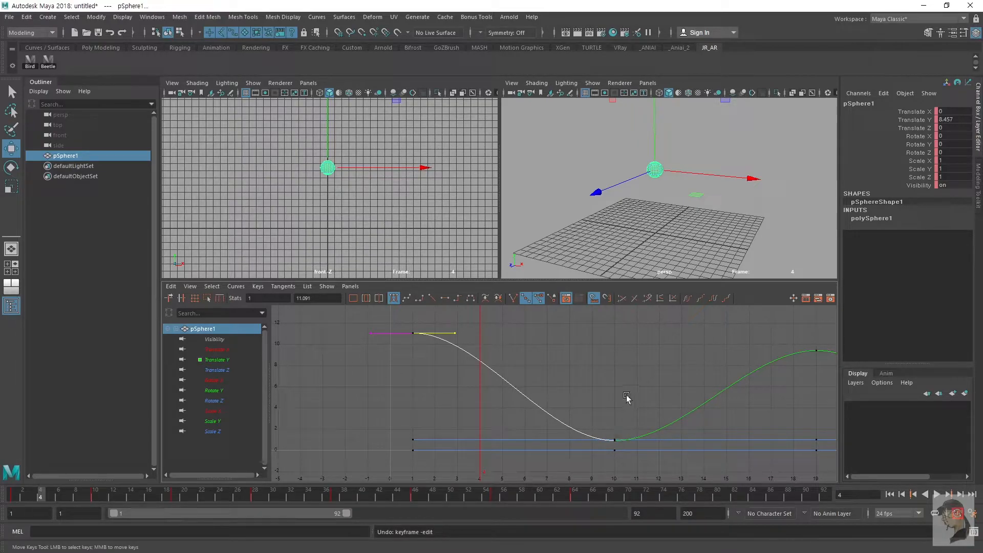
Step: Show only the sphere's Translate Y curve in the Graph Editor
drag(751, 411, 751, 412)
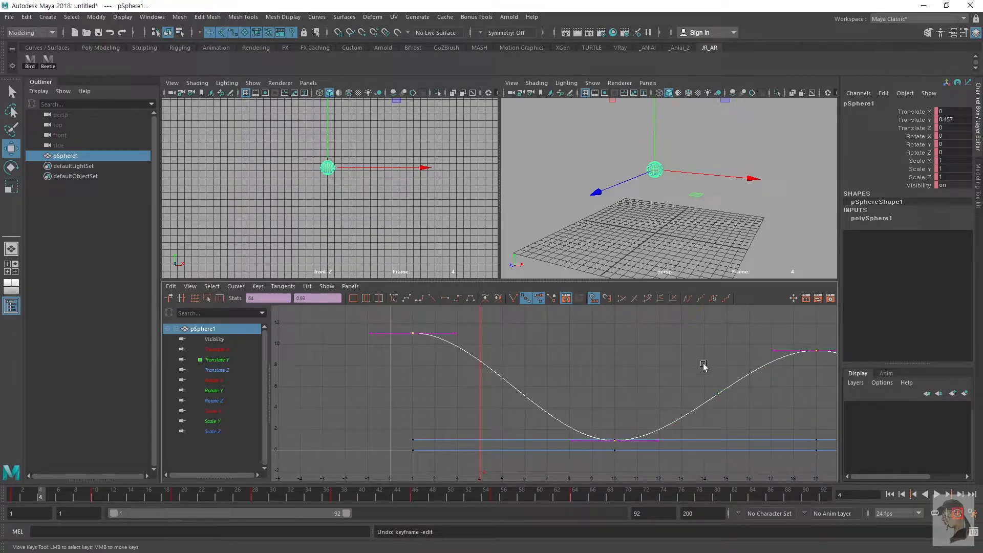
click(211, 361)
alt+middle_drag(579, 391, 509, 387)
alt+right_drag(584, 383, 551, 383)
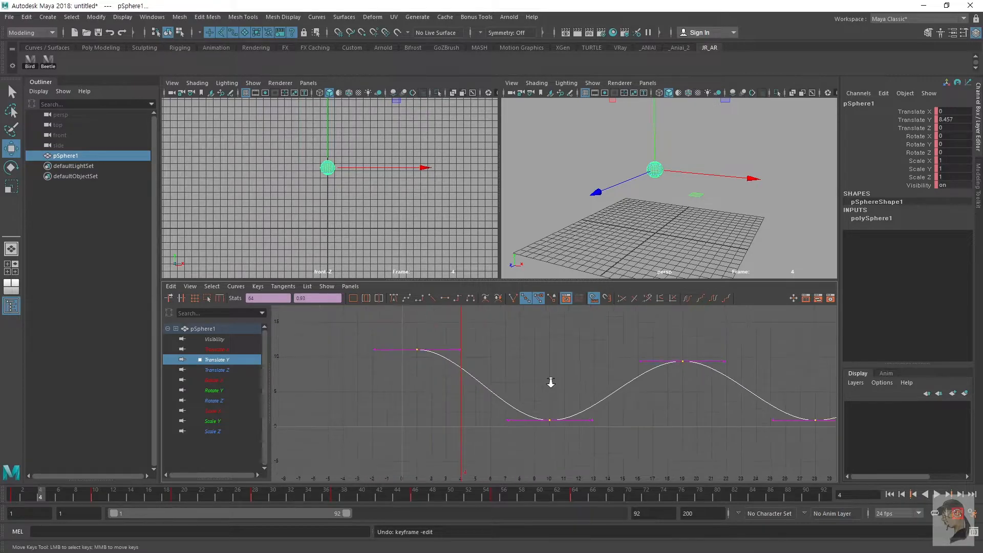
alt+middle_drag(548, 380, 540, 378)
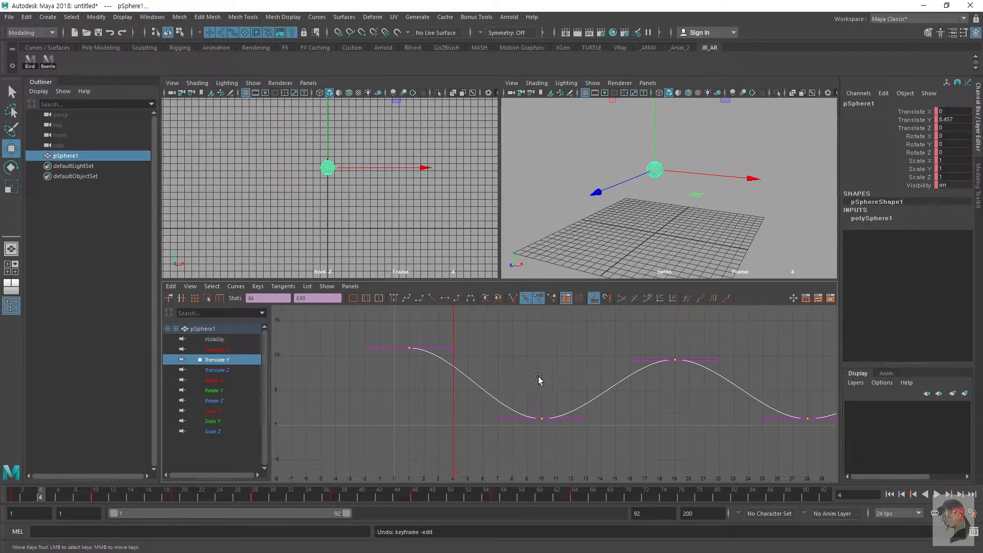
Step: Raise the incoming tangent handle of the Translate Y key at frame 10 for a steeper fall, and scrub to that frame
click(530, 419)
drag(523, 399, 508, 457)
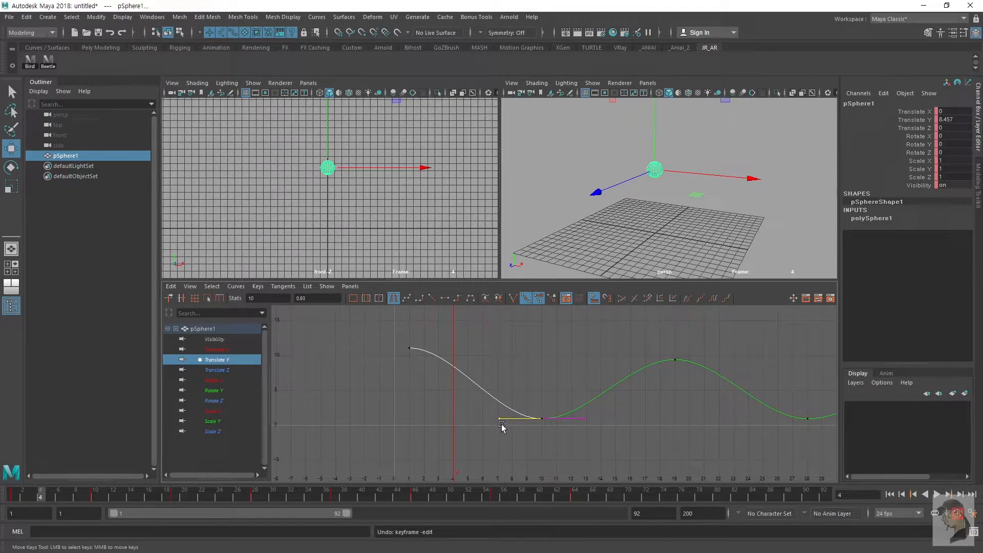
middle_drag(496, 425, 503, 405)
drag(16, 498, 93, 508)
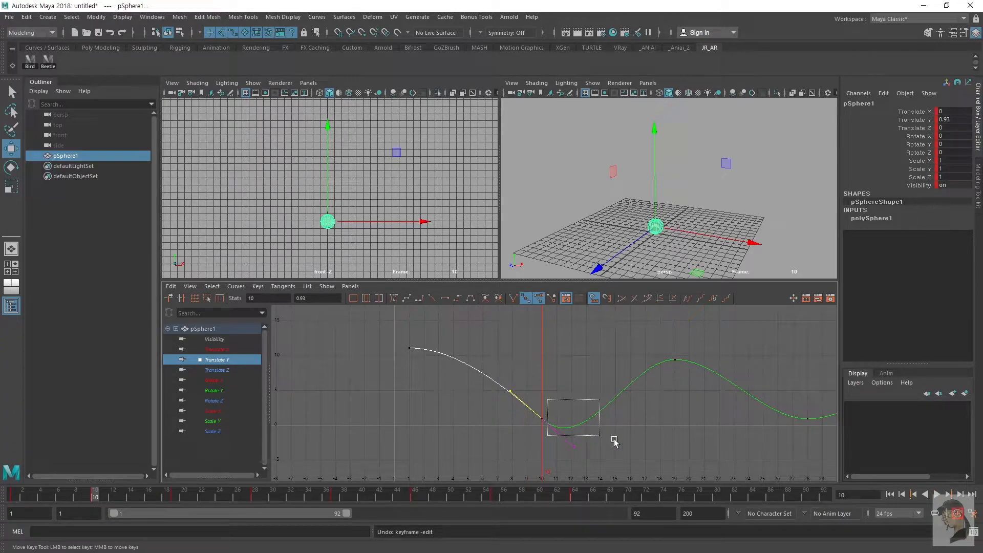
Step: Examine the sphere's position relative to the ground around frames 10 to 12 in the front and perspective views
drag(674, 452, 518, 450)
drag(570, 391, 568, 391)
click(113, 496)
mouse_move(113, 498)
mouse_down()
mouse_move(170, 498)
mouse_move(77, 497)
mouse_move(98, 498)
mouse_up()
scroll(388, 161, up, 3)
alt+right_drag(388, 162, 474, 160)
alt+middle_drag(355, 262, 362, 141)
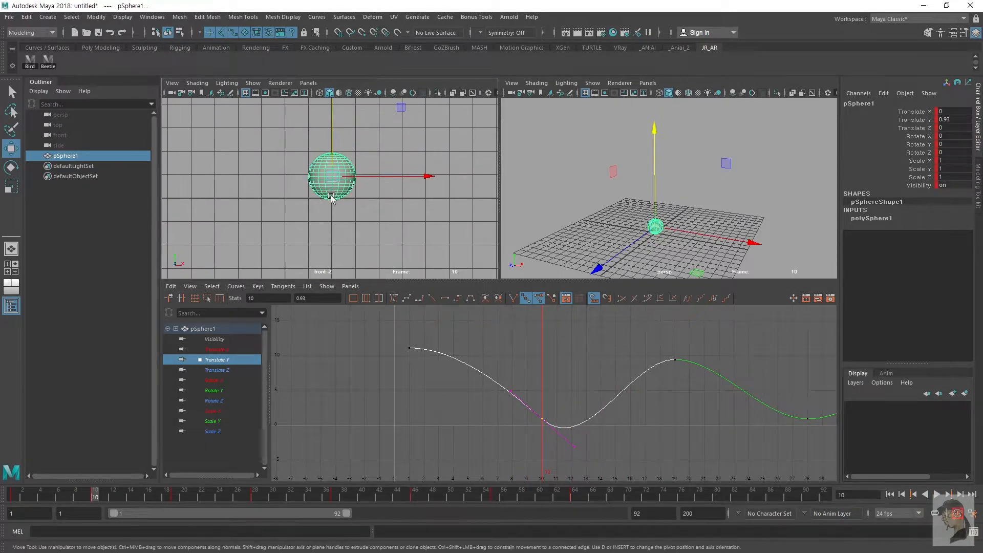
mouse_move(102, 493)
mouse_down()
mouse_move(125, 493)
mouse_move(99, 491)
mouse_up()
alt+drag(697, 172, 697, 172)
alt+middle_drag(674, 215, 698, 185)
alt+right_drag(698, 185, 676, 191)
alt+drag(679, 191, 669, 210)
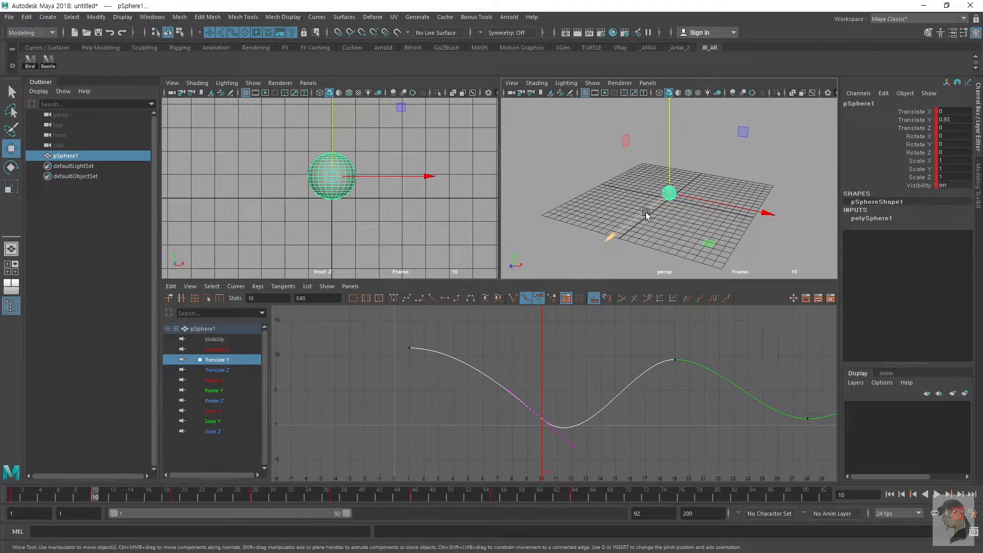
Step: Try lowering the incoming tangent handle of the Translate Y key at frame 10 while viewing frame 12, and undo it
drag(526, 378, 490, 407)
middle_drag(490, 407, 491, 401)
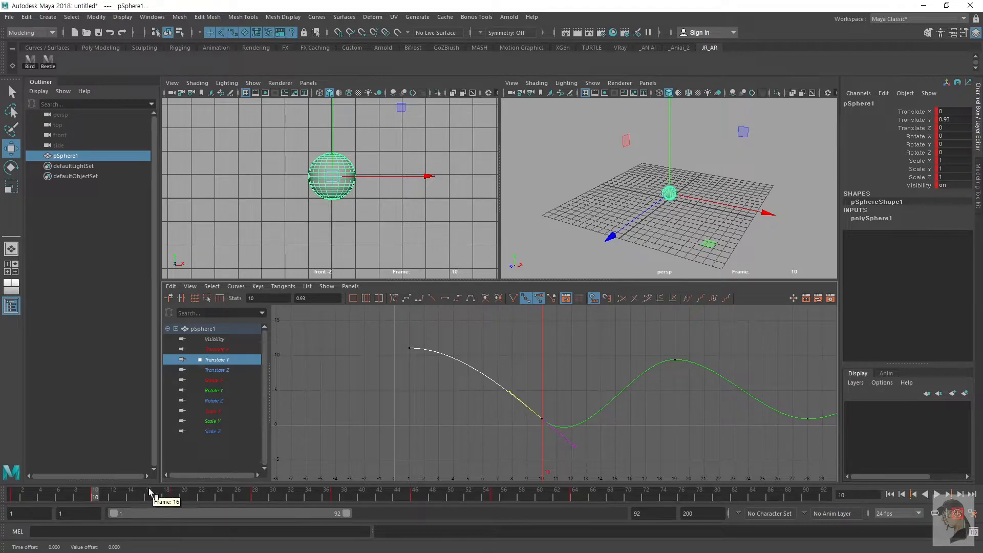
click(110, 496)
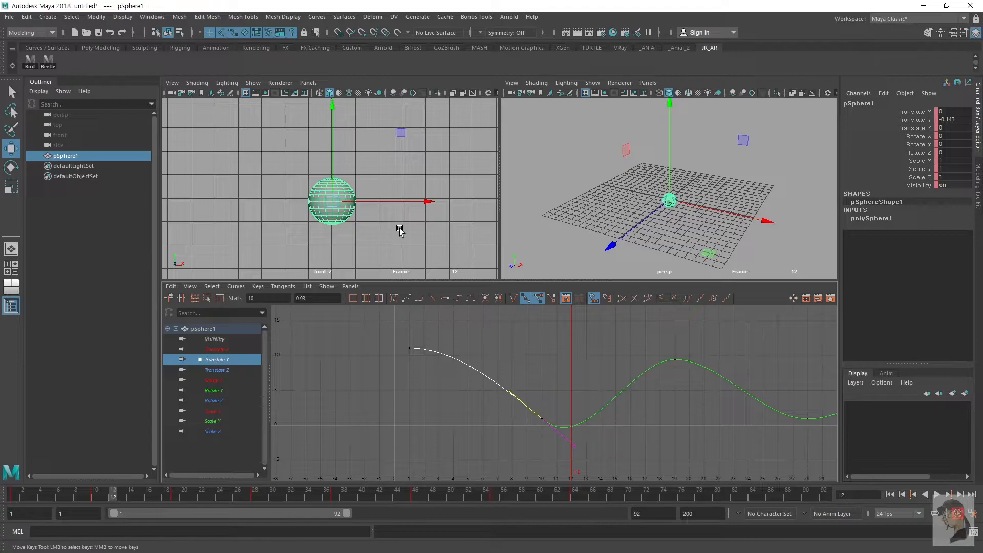
middle_drag(520, 355, 520, 379)
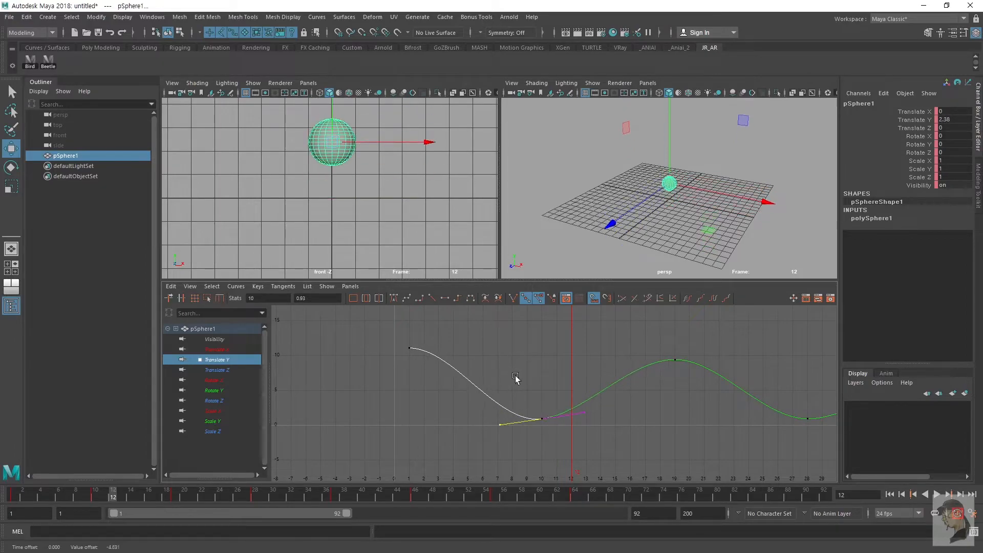
key(ctrl+z)
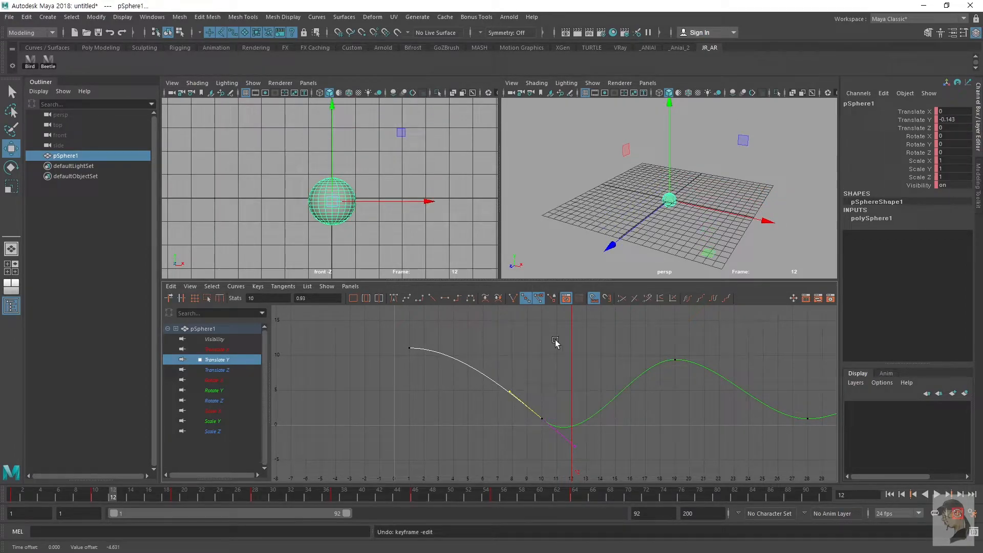
Step: Break the tangents of the Translate Y key at frame 10
drag(603, 373, 467, 469)
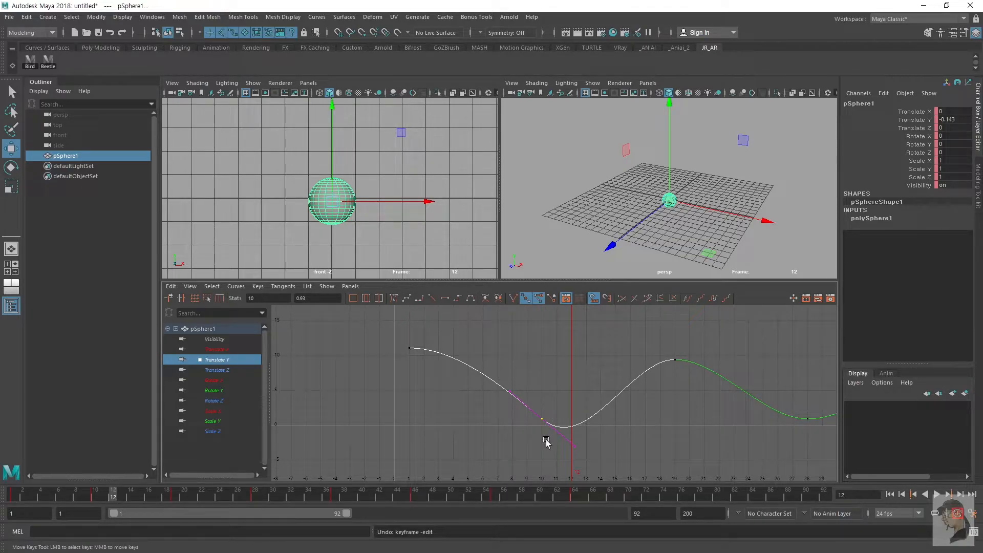
click(514, 298)
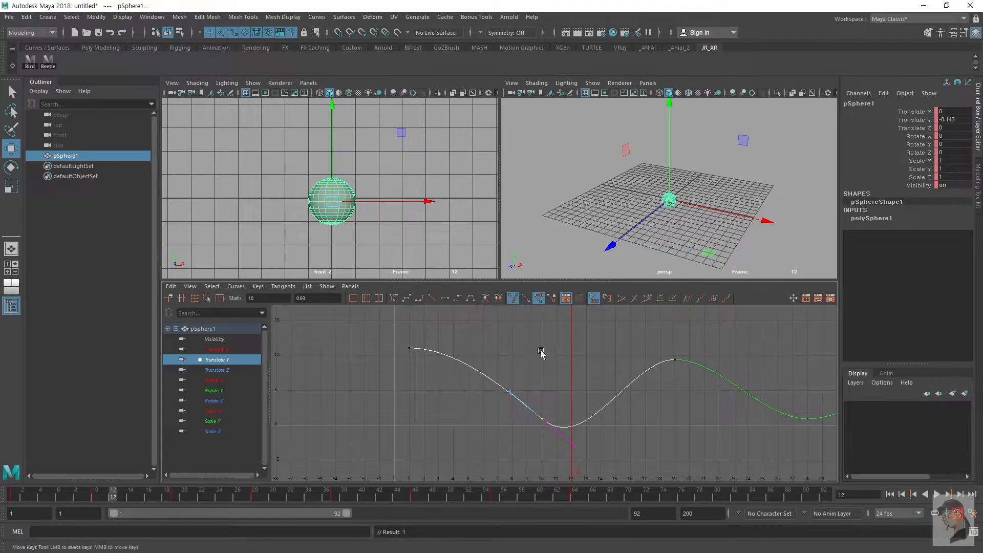
Step: Try moving the outgoing and incoming tangent handles of the frame 10 key independently, and undo those changes
click(575, 446)
middle_drag(575, 454, 561, 421)
drag(518, 380, 486, 430)
mouse_move(486, 430)
middle_down()
mouse_move(488, 462)
mouse_move(496, 426)
middle_up()
key(ctrl+z)
key(ctrl+z)
key(ctrl+z)
key(ctrl+z)
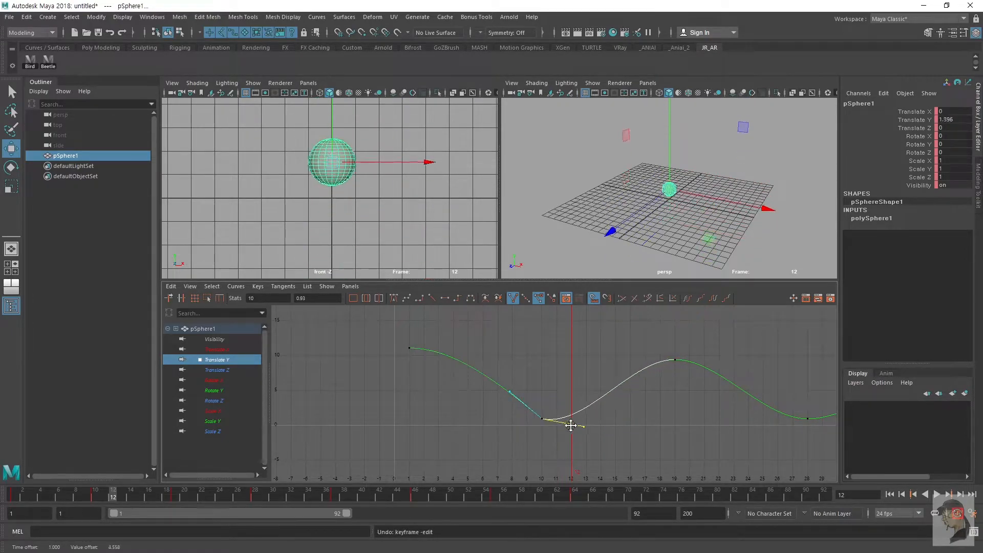
Step: Raise the outgoing tangent handle of the Translate Y key at frame 10 to form a sharp V-shaped bounce
middle_drag(576, 417, 568, 387)
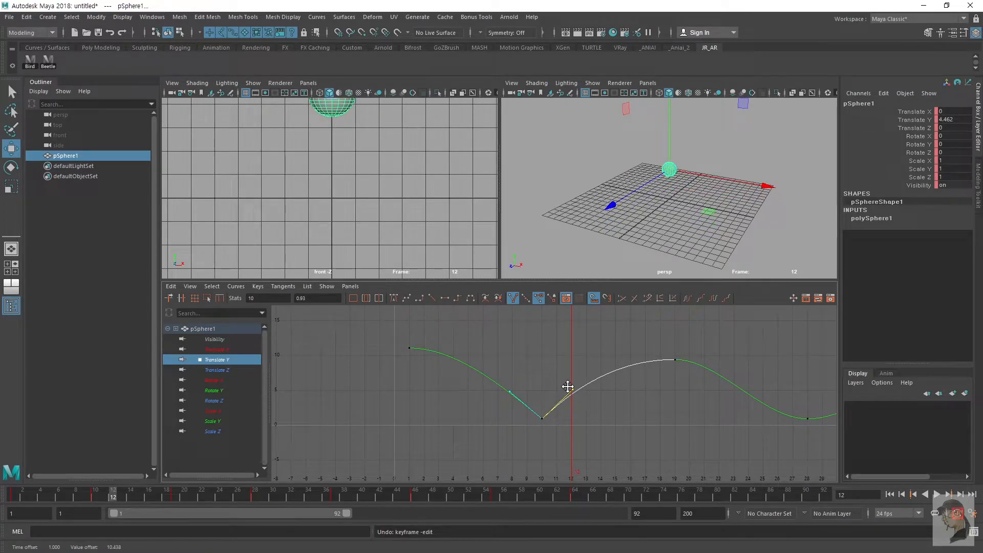
drag(527, 376, 476, 432)
drag(550, 424, 499, 411)
click(96, 497)
middle_drag(500, 411, 501, 410)
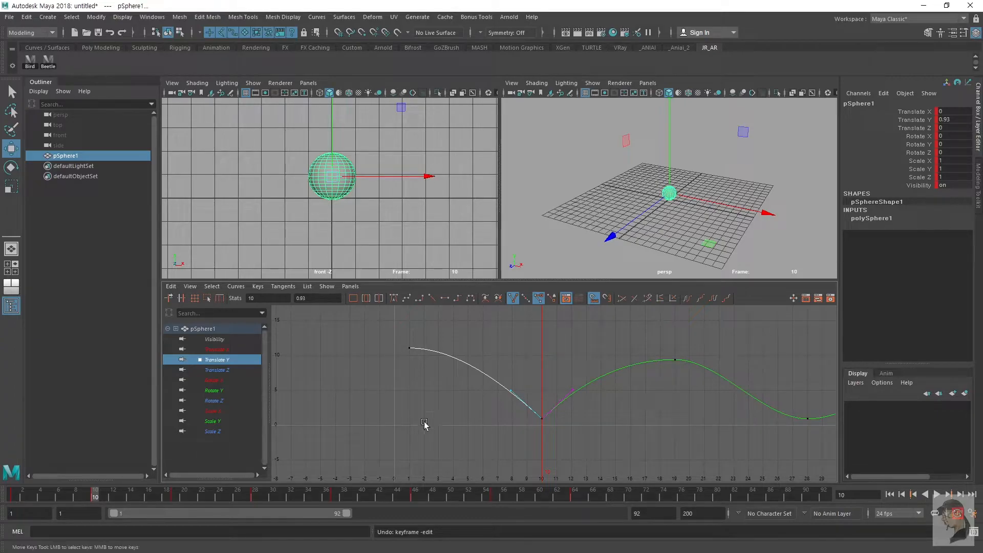
click(564, 398)
middle_drag(592, 417, 591, 416)
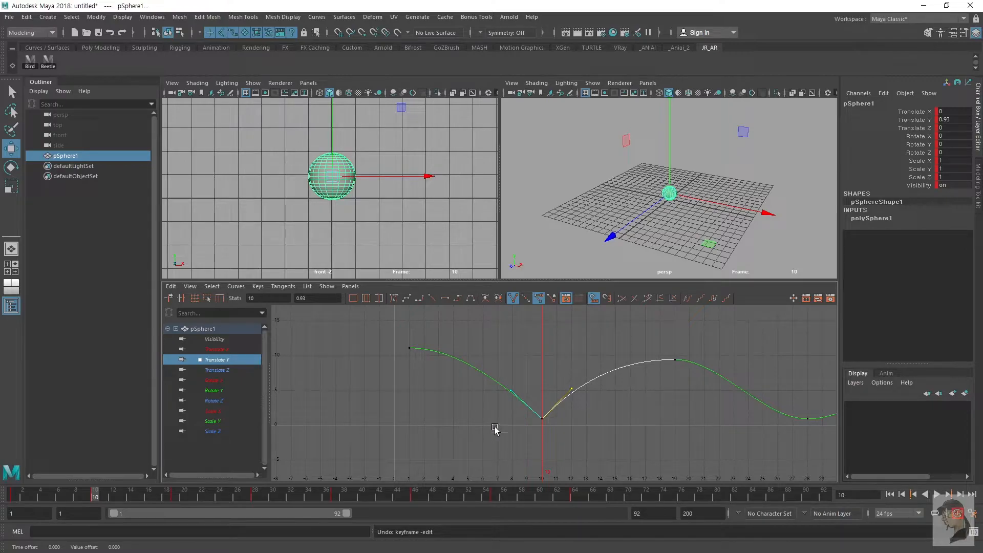
Step: Scrub through the first bounce to frame 19 and examine the Translate Y peak key's tangents there
click(546, 416)
drag(549, 367, 587, 435)
drag(22, 495, 173, 523)
alt+middle_drag(438, 182, 429, 233)
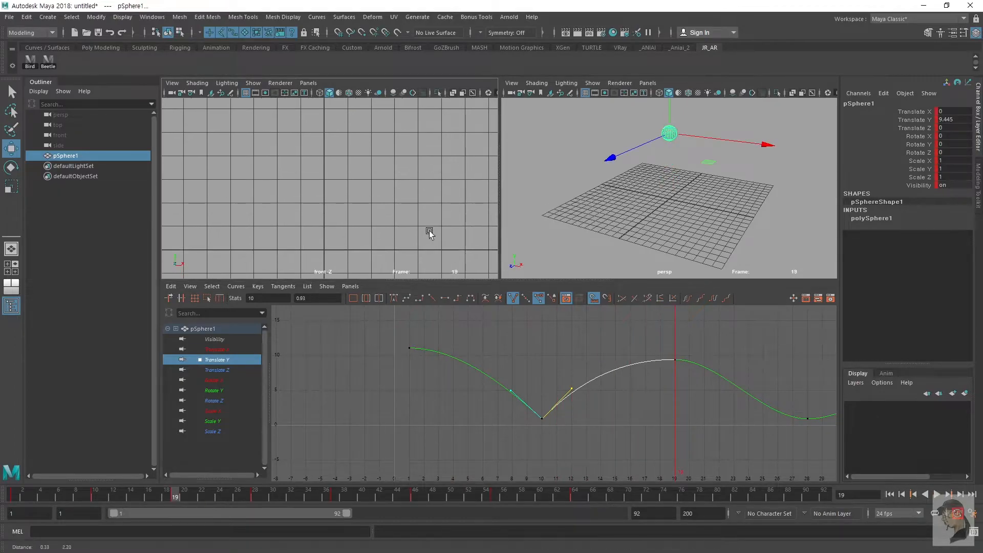
alt+right_drag(429, 234, 345, 182)
alt+middle_drag(356, 204, 357, 229)
alt+right_drag(357, 229, 334, 193)
alt+middle_drag(335, 138, 336, 158)
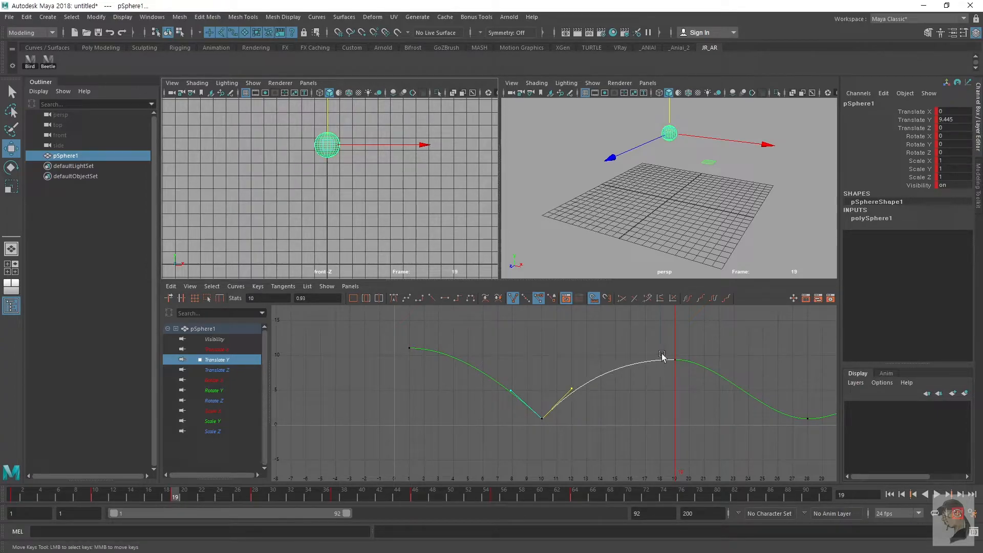
drag(671, 352, 602, 383)
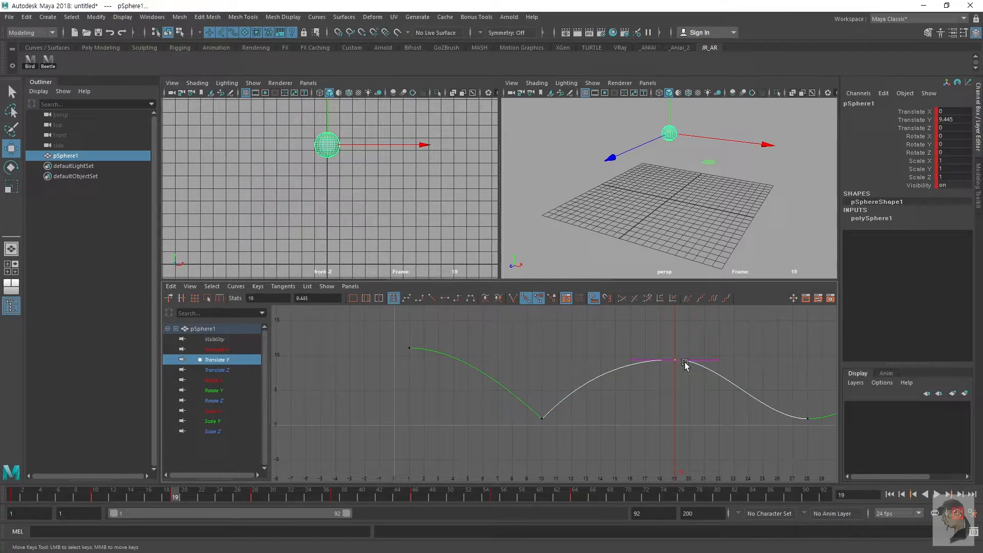
Step: Break the tangents of the Translate Y key at frame 28 and raise both handles into a sharp V-shaped contact
alt+middle_drag(757, 423, 518, 358)
drag(589, 421, 627, 363)
drag(578, 382, 552, 435)
mouse_move(553, 449)
middle_down()
mouse_move(549, 431)
mouse_move(550, 448)
middle_up()
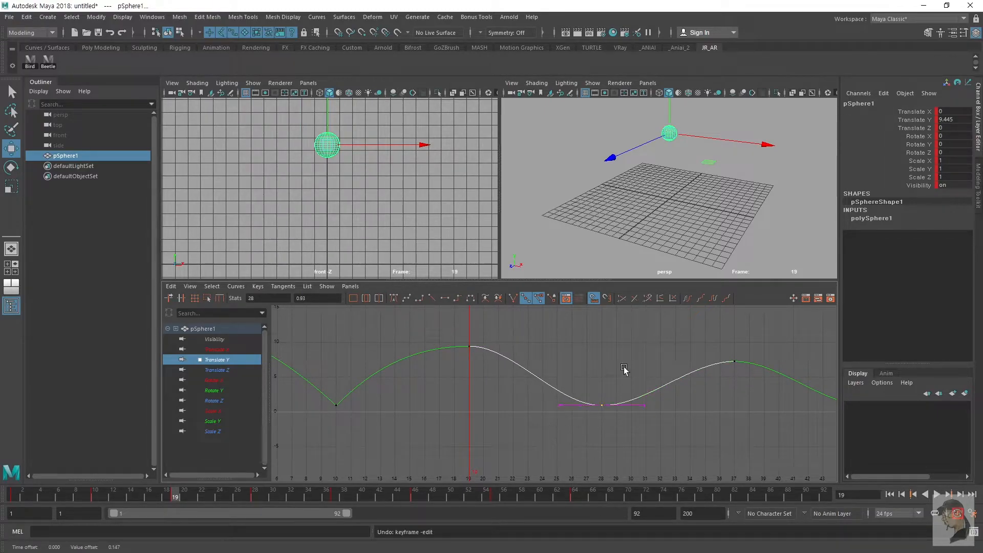
click(512, 299)
drag(616, 387, 647, 457)
middle_drag(669, 430, 549, 426)
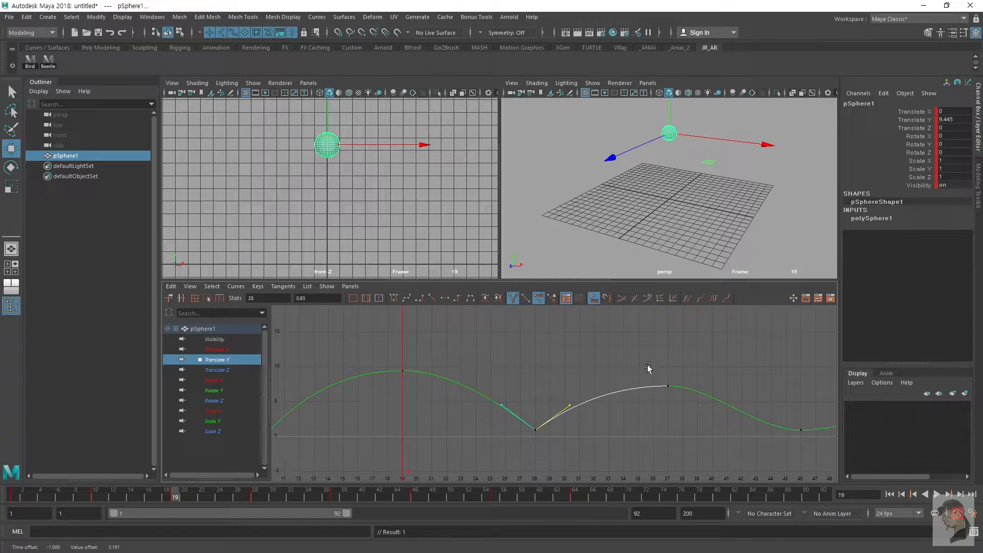
Step: Break the tangents of the Translate Y key at frame 46 and raise both handles into a sharp V-shaped contact
drag(636, 357, 709, 426)
alt+middle_drag(604, 398, 532, 389)
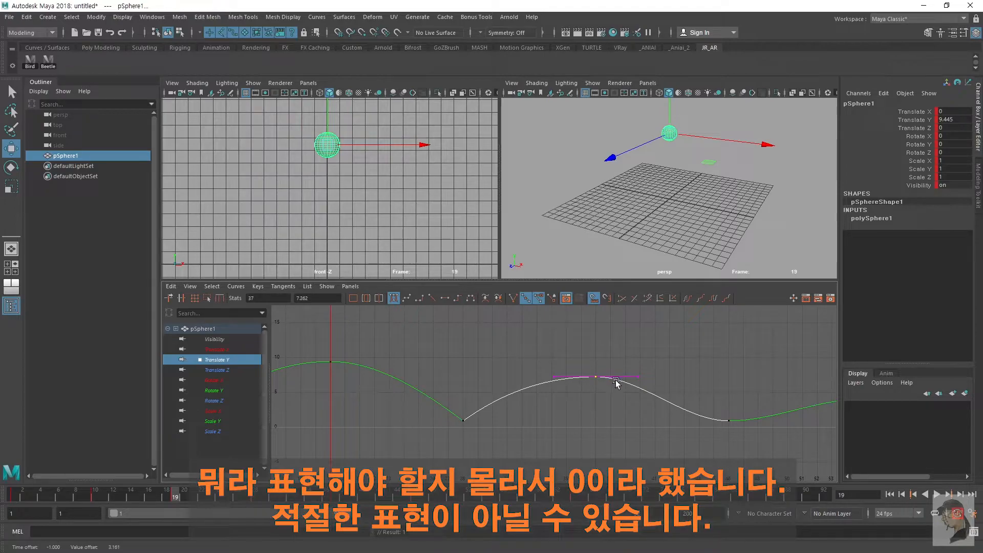
alt+middle_drag(646, 399, 446, 390)
drag(502, 367, 552, 428)
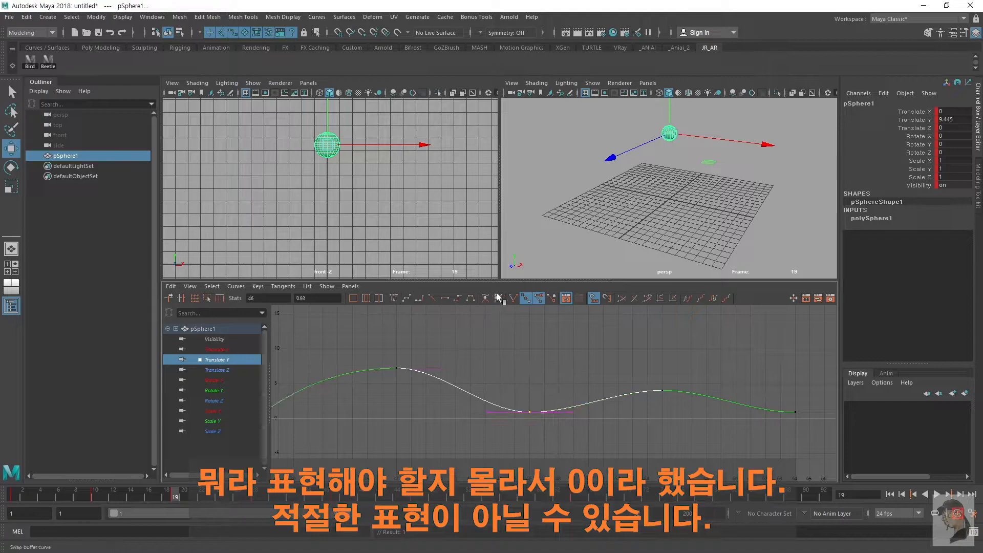
click(512, 298)
middle_drag(495, 420, 492, 393)
drag(560, 399, 570, 433)
middle_drag(569, 425, 569, 409)
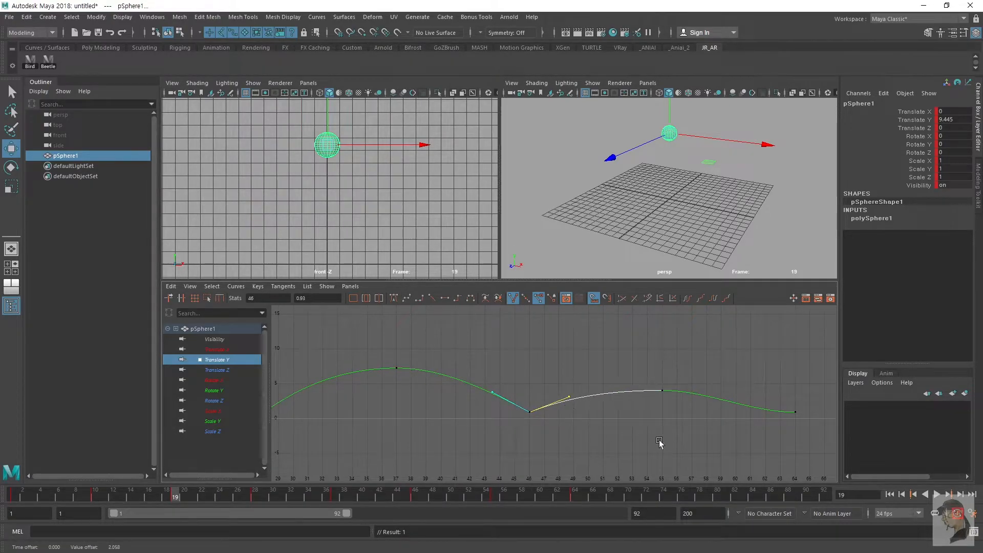
Step: Break the tangents of the last Translate Y key at frame 64, raise its incoming handle, and frame the whole curve
drag(717, 376, 560, 455)
drag(803, 366, 777, 425)
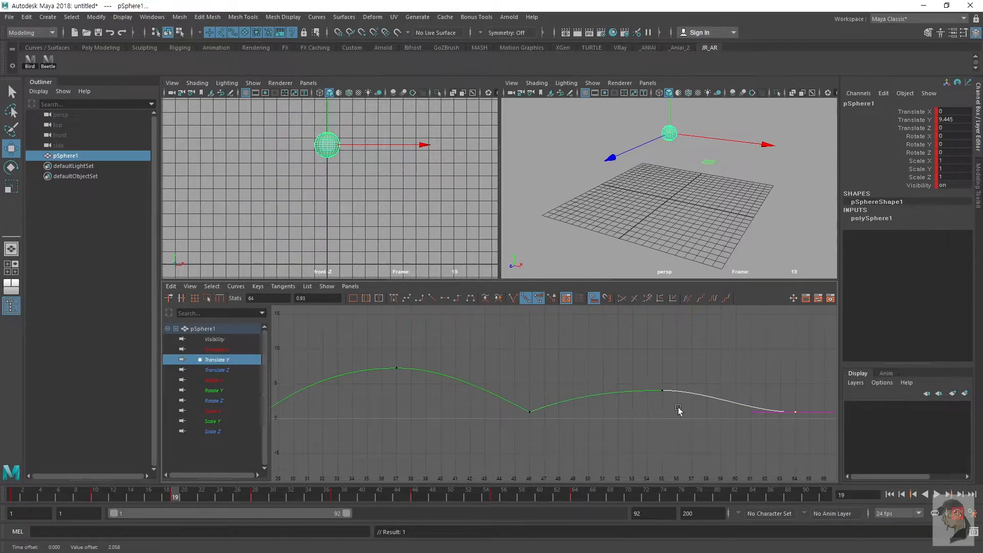
click(513, 298)
mouse_move(745, 436)
middle_down()
mouse_move(761, 432)
mouse_move(753, 424)
middle_up()
key(a)
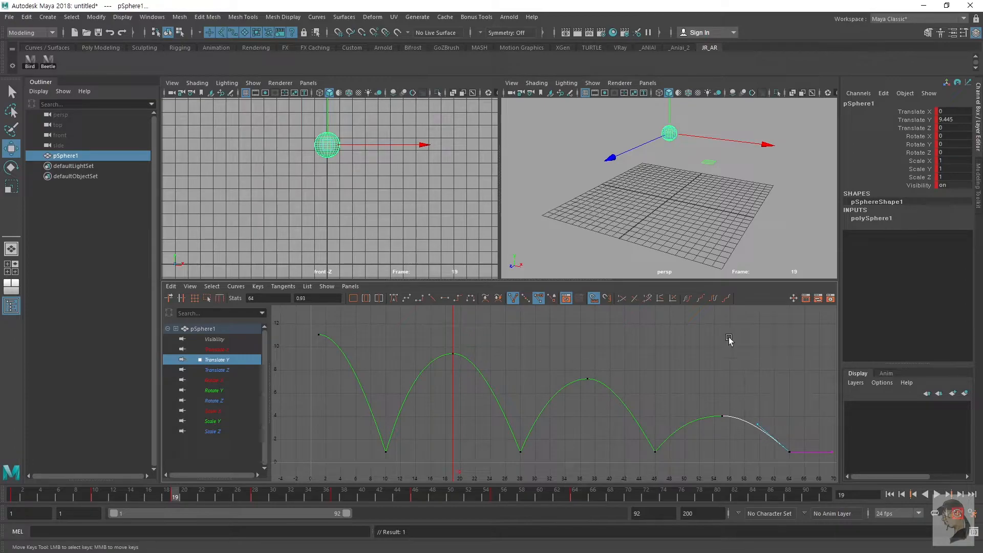
Step: Scrub between frames 1 and 12 to examine the ball's fall and first ground contact
drag(22, 490, 119, 501)
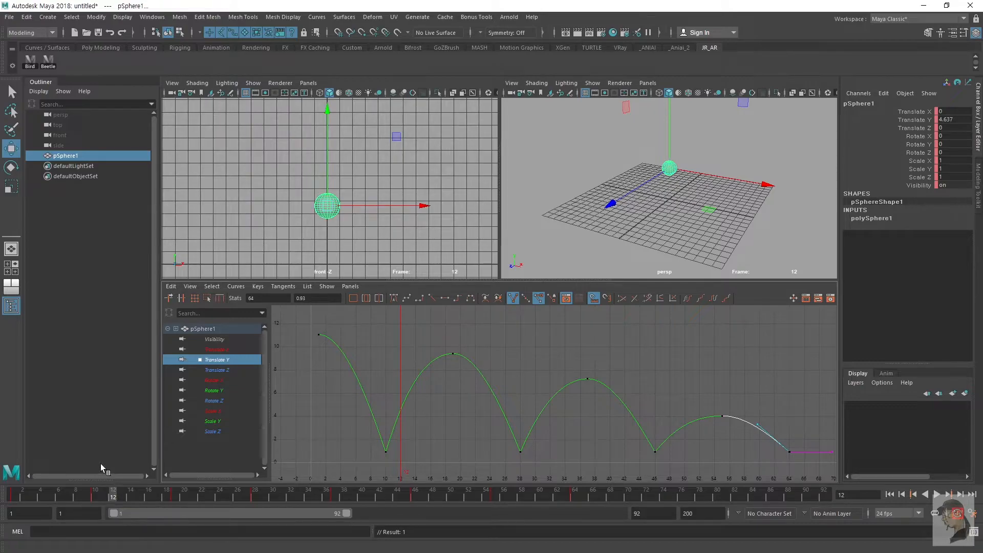
drag(26, 485, 26, 485)
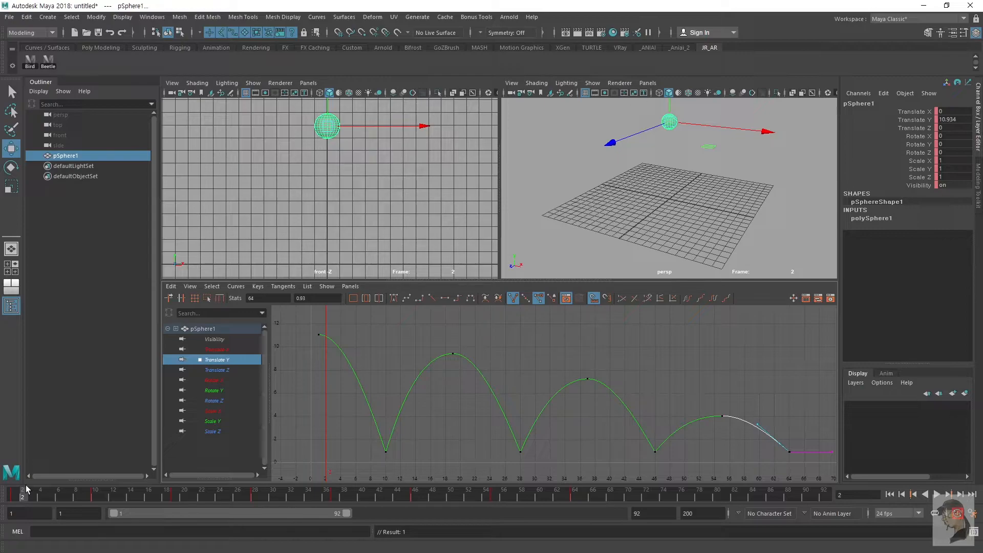
click(16, 495)
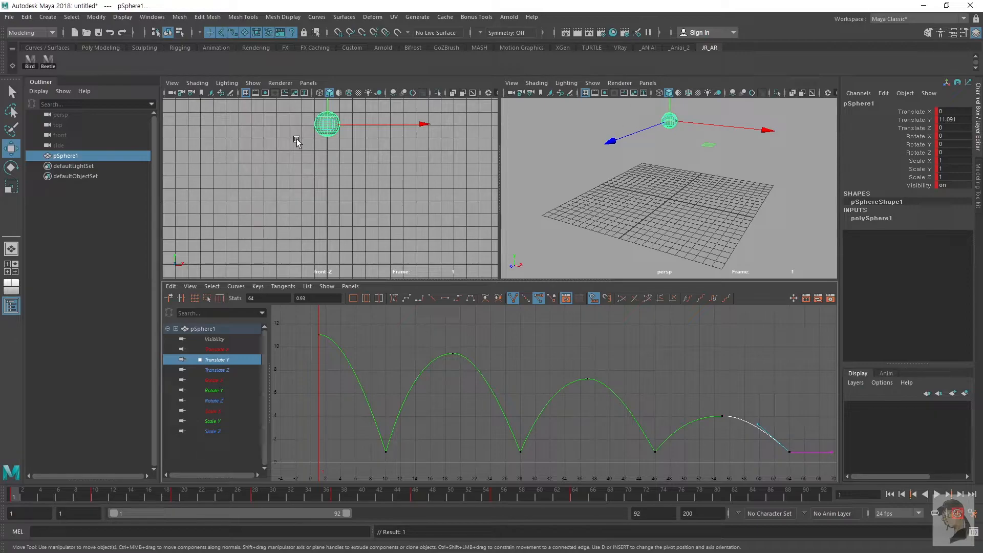
drag(26, 496, 48, 505)
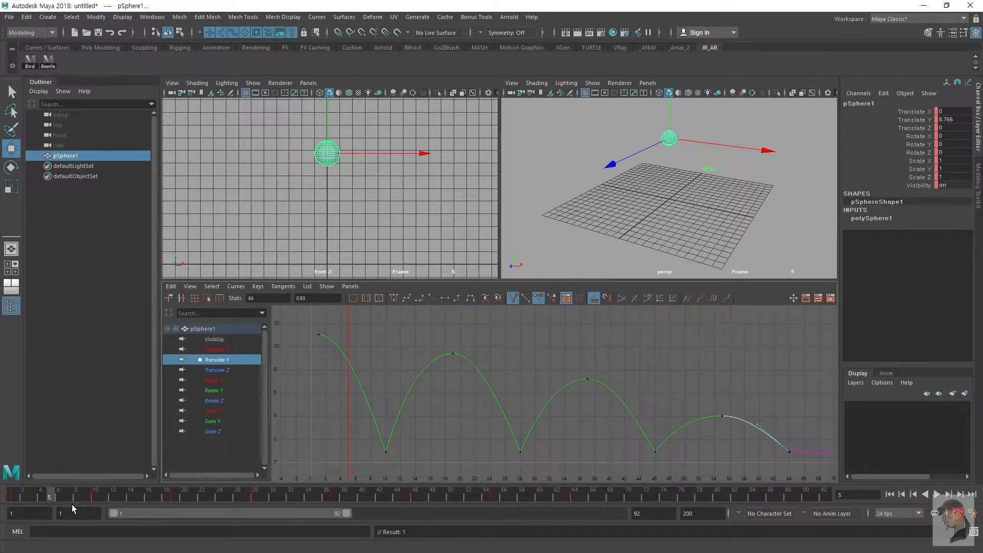
click(23, 513)
click(16, 495)
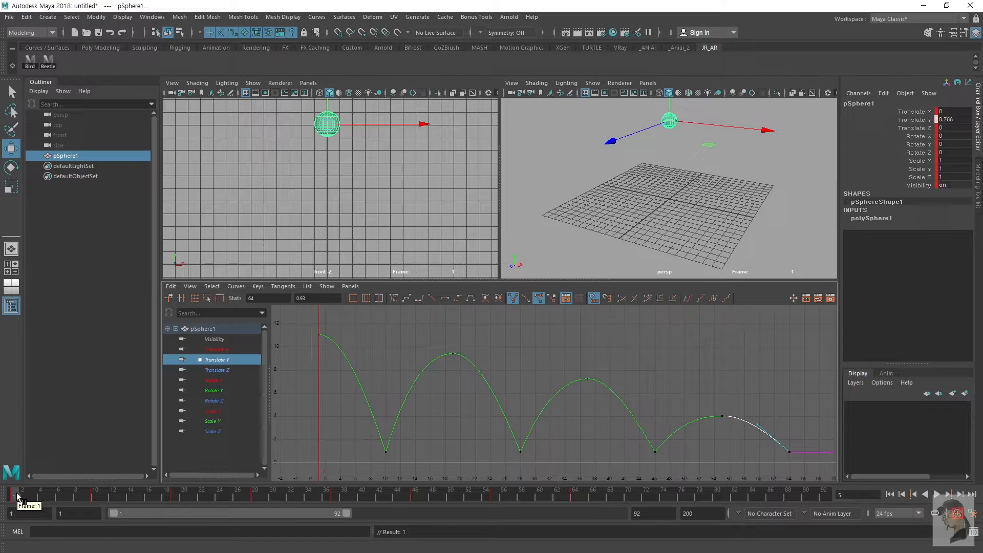
Step: At frame 9, stretch the ball vertically to Scale Y 2.583 and set a key
drag(17, 494, 86, 505)
key(r)
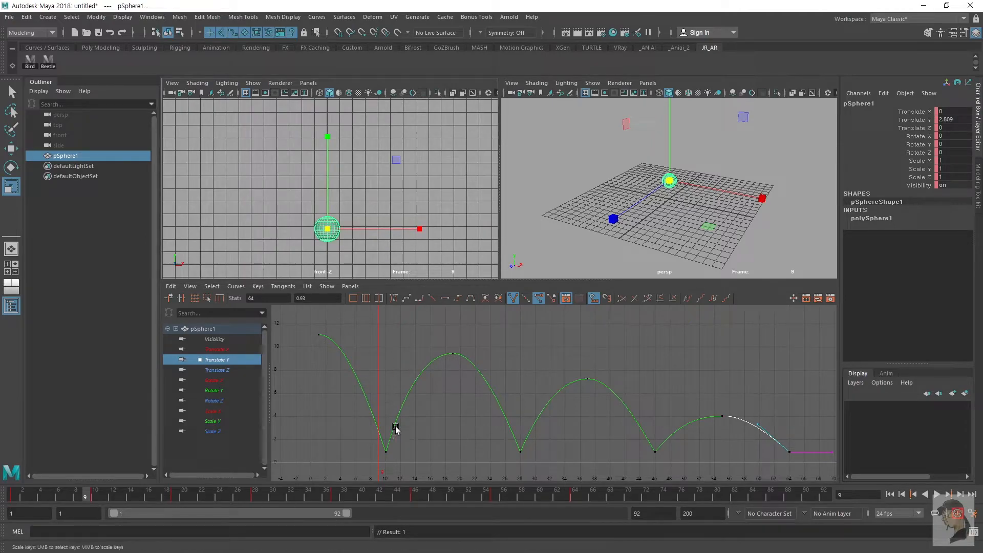
click(94, 501)
drag(94, 501, 85, 497)
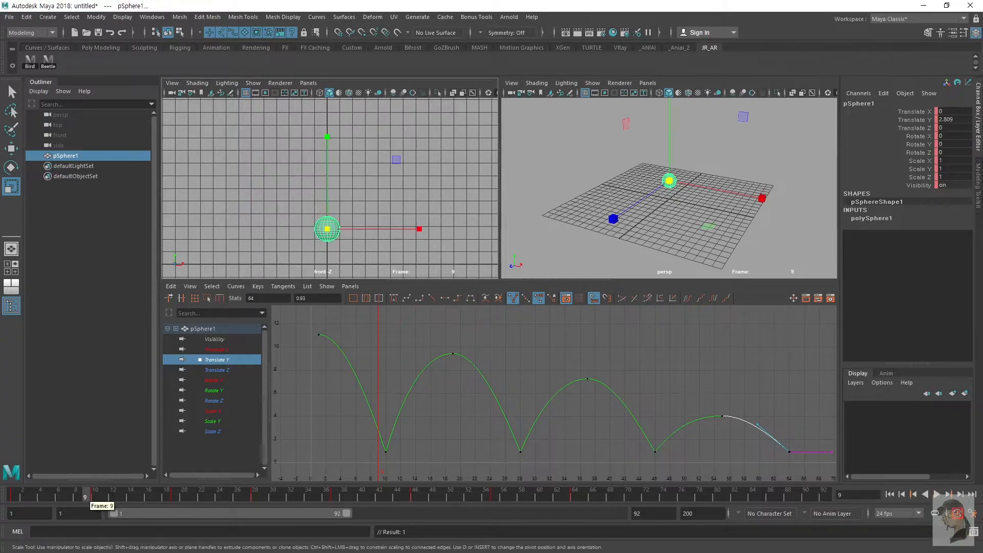
middle_drag(324, 183, 337, 43)
mouse_move(451, 433)
alt+right_down()
mouse_move(434, 436)
mouse_move(444, 435)
alt+right_up()
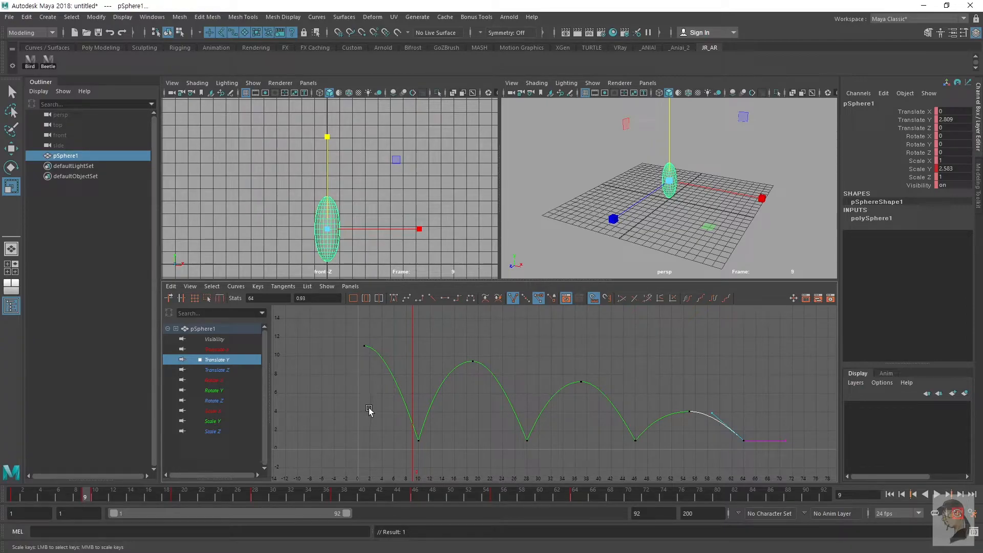
key(s)
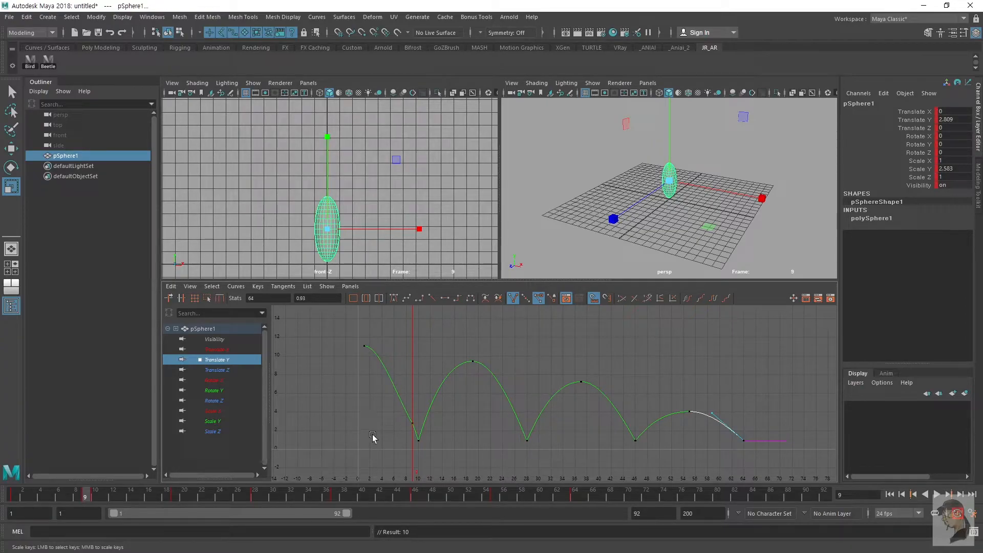
Step: At frame 11, stretch the ball vertically to Scale Y 2.378 and set a key
drag(28, 496, 96, 548)
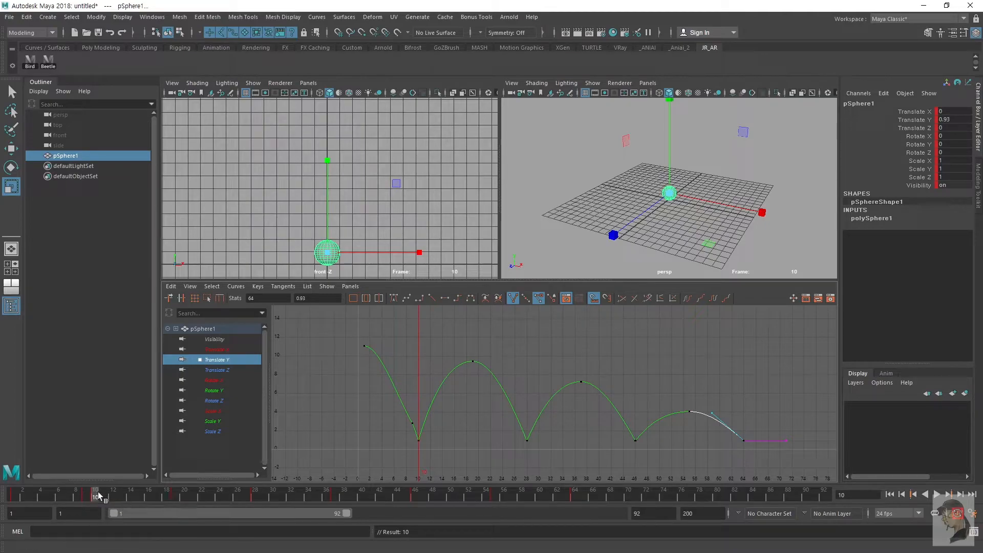
drag(100, 494, 105, 498)
drag(325, 198, 332, 72)
key(s)
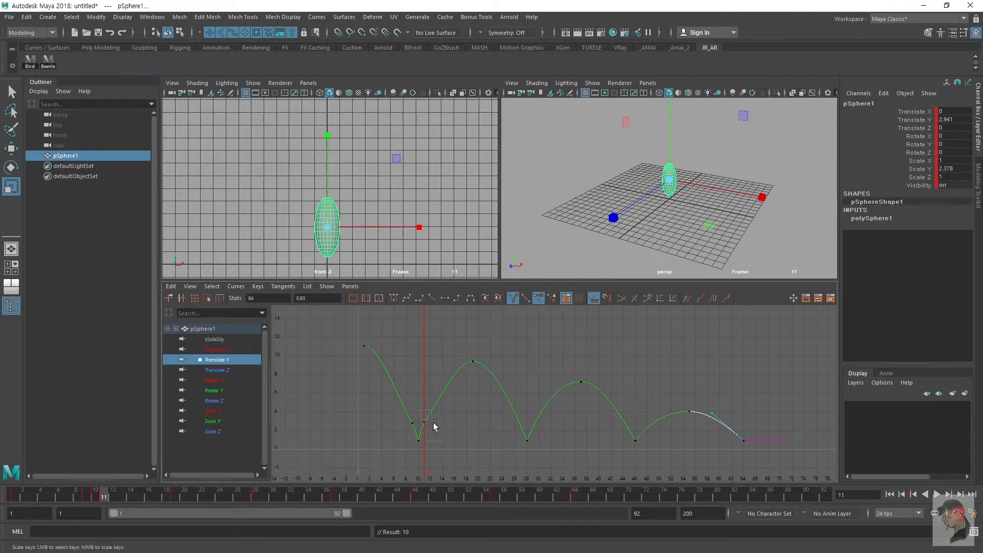
Step: Try reshaping the tangents of the Translate Y keys at frames 11 and 9, and undo the changes
click(424, 421)
drag(453, 398, 455, 399)
middle_drag(455, 403, 418, 358)
key(ctrl+z)
key(w)
key(ctrl+z)
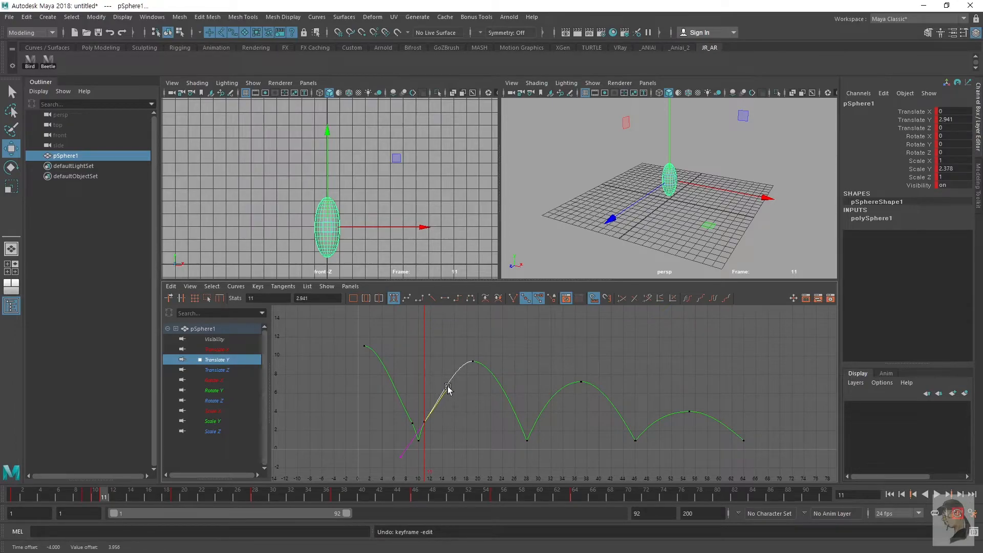
click(412, 424)
middle_drag(366, 409, 379, 404)
Step: Scrub and play the first bounce to examine the stretched ball around its contact at frame 10
drag(30, 493, 92, 546)
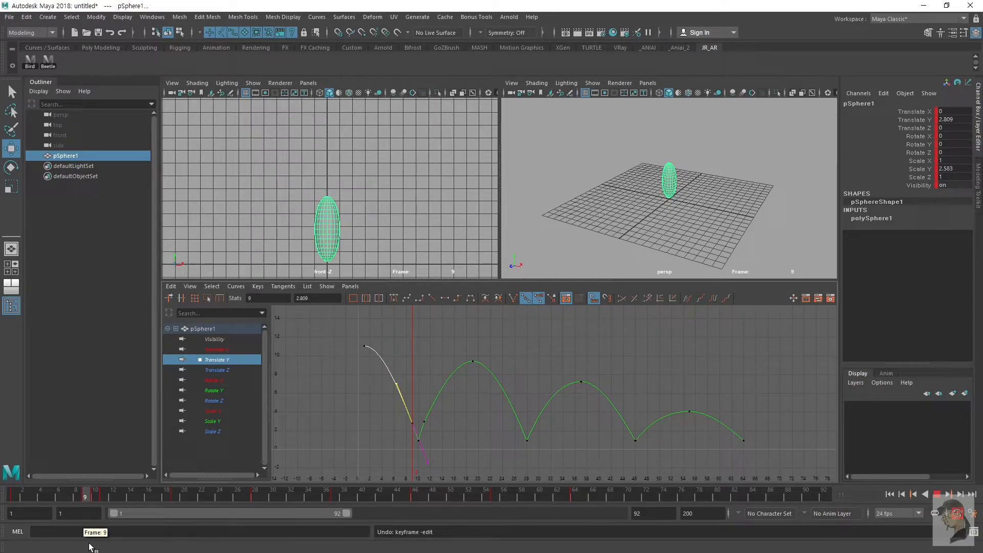
mouse_move(92, 547)
mouse_down()
mouse_move(100, 547)
mouse_move(71, 548)
mouse_move(93, 546)
mouse_up()
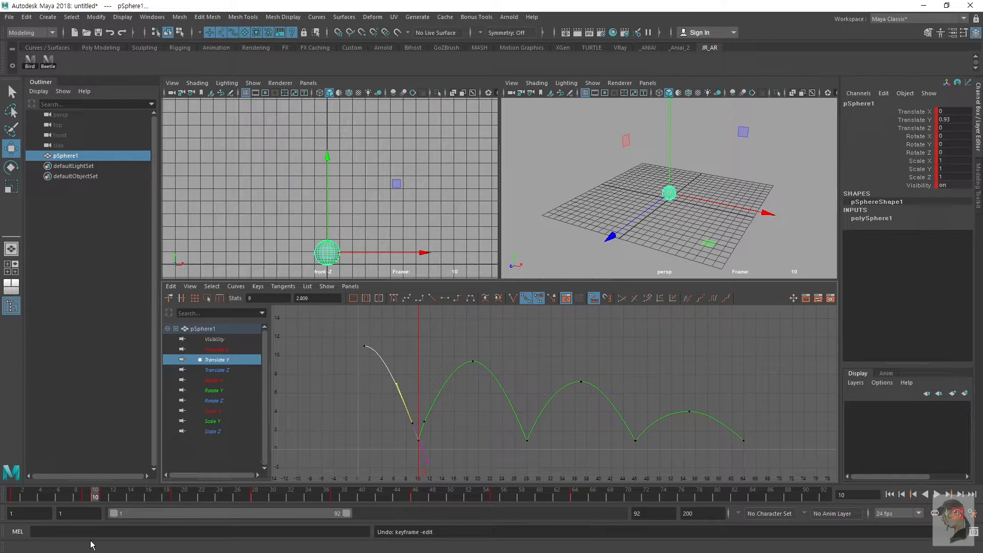
click(87, 496)
drag(87, 497, 93, 503)
key(w)
key(r)
key(w)
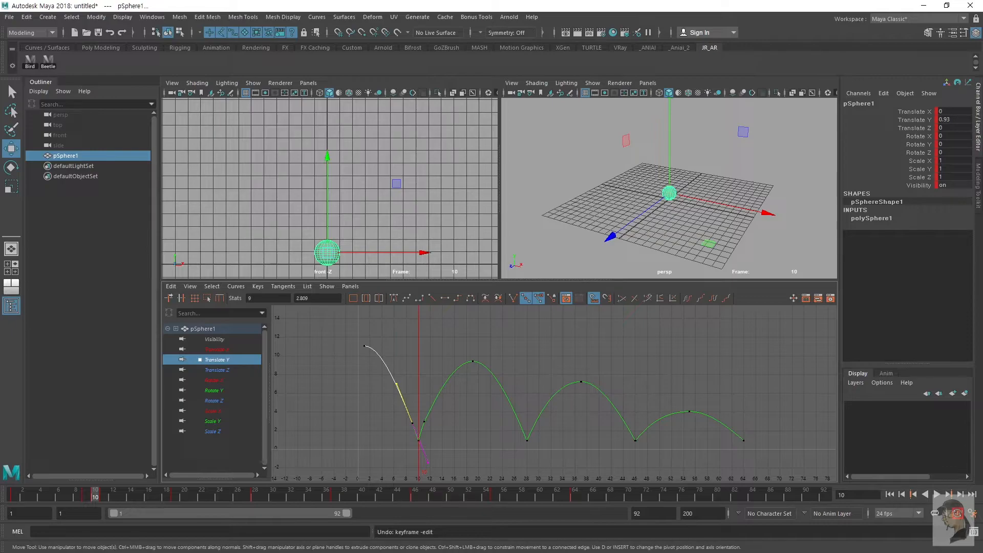
key(r)
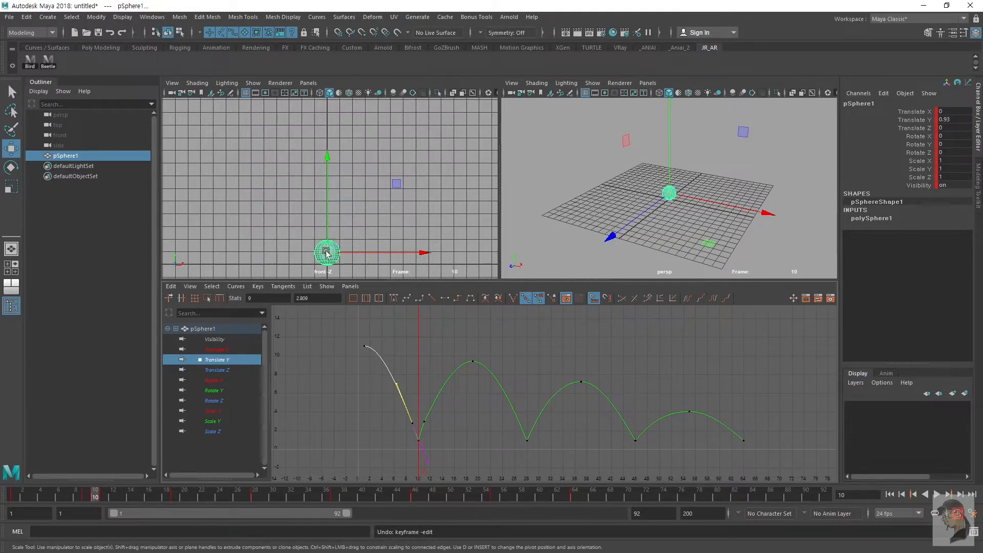
key(alt+v)
key(alt+v)
Step: At frame 10, squash the ball to Scale Y 0.411 and lower it to Translate Y 0.396 so it touches the ground
key(r)
drag(328, 158, 328, 216)
alt+middle_drag(355, 232, 360, 179)
alt+right_drag(360, 179, 531, 193)
alt+middle_drag(346, 246, 345, 199)
alt+right_drag(346, 205, 290, 213)
key(w)
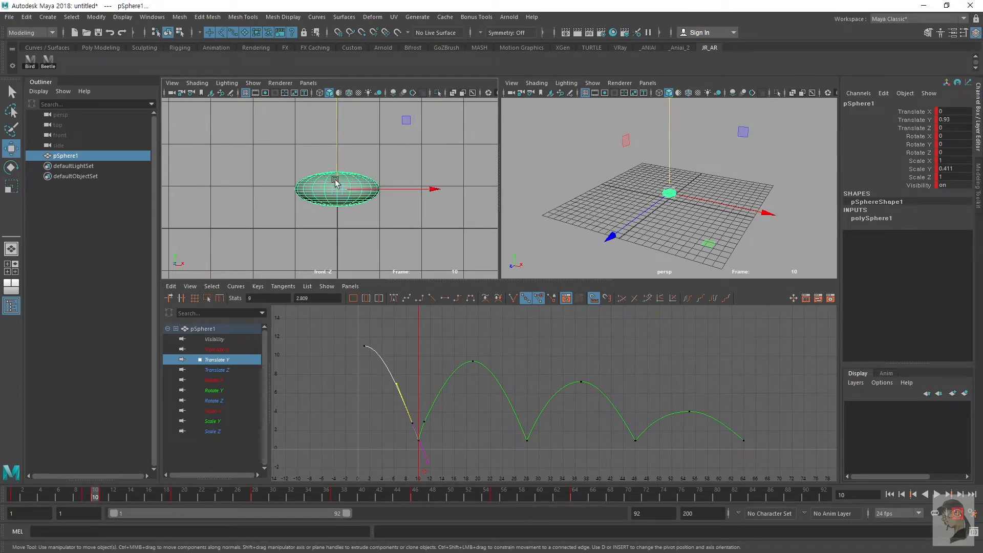
drag(339, 170, 339, 188)
Step: Scrub and play the squash and stretch around frames 9 and 10, and compare with the ball's shape at frame 1
drag(97, 495, 87, 518)
alt+right_drag(373, 171, 346, 156)
alt+middle_drag(347, 155, 346, 224)
alt+right_drag(345, 224, 299, 214)
drag(16, 499, 92, 499)
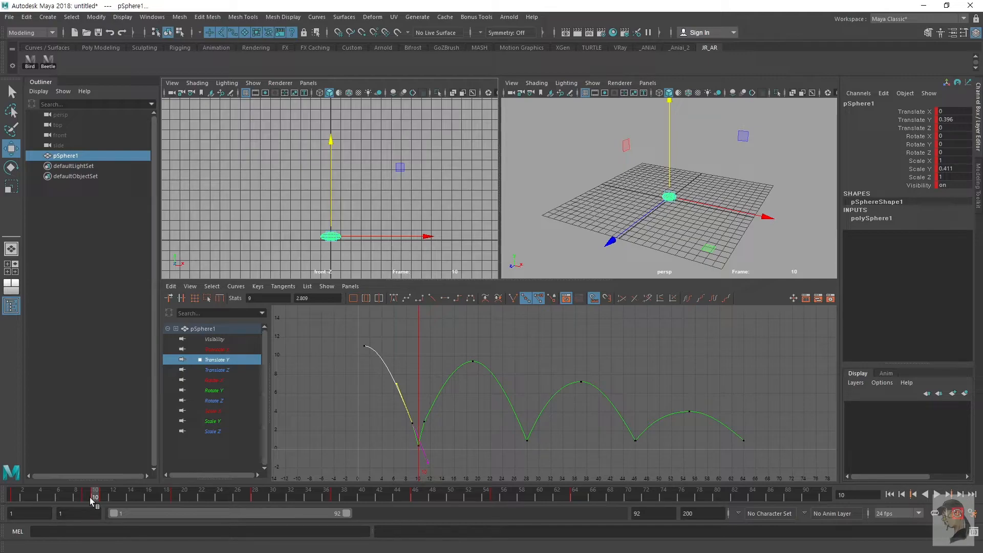
key(alt+v)
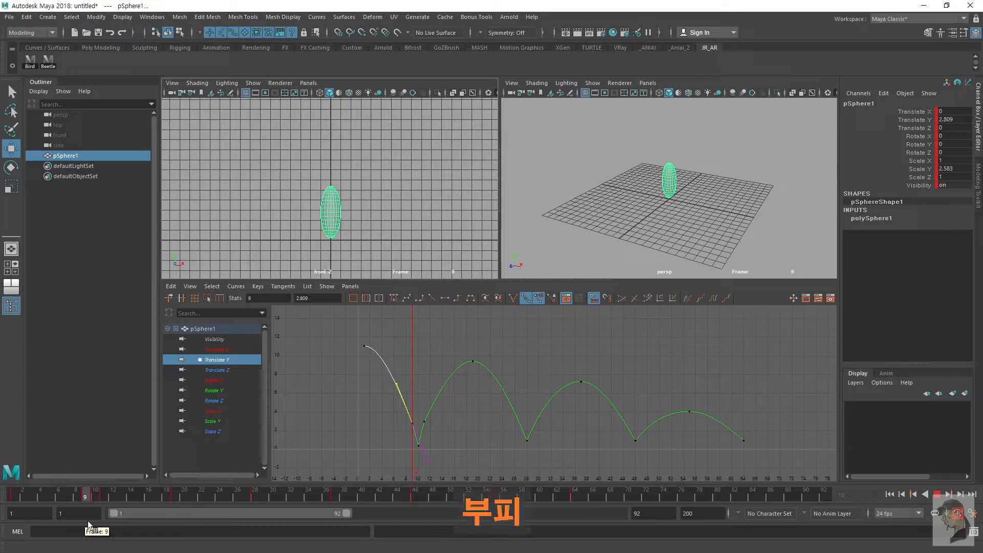
key(alt+v)
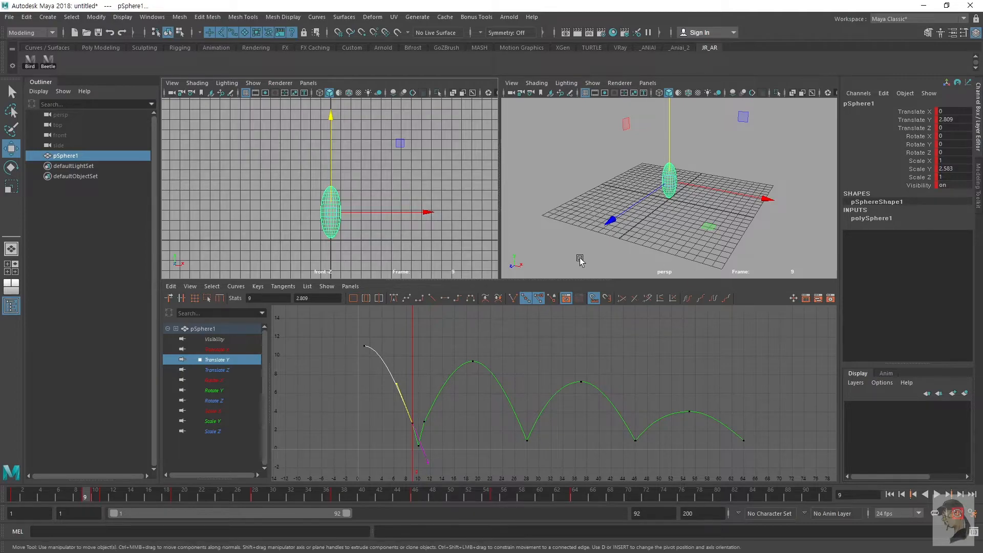
click(18, 502)
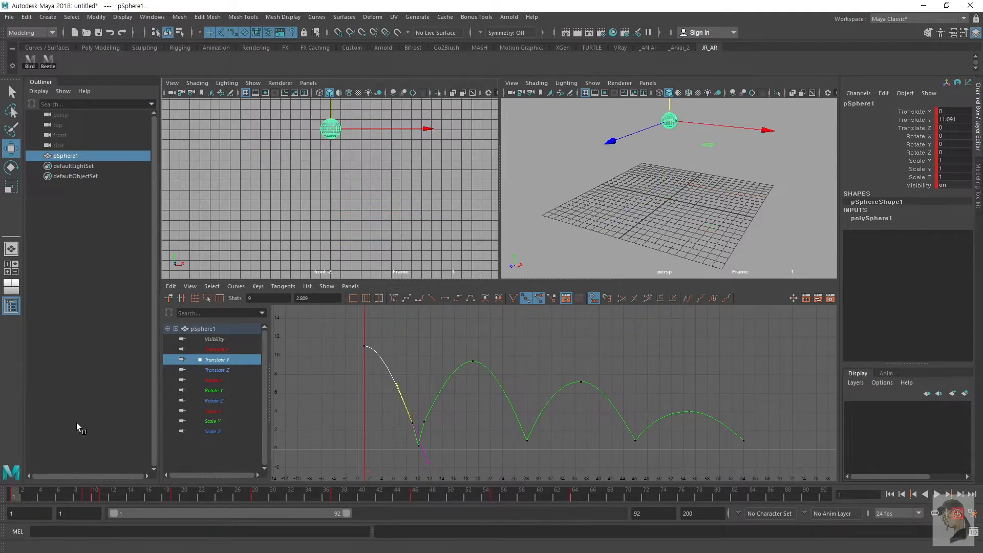
alt+middle_drag(678, 162, 677, 203)
alt+right_drag(628, 171, 661, 159)
alt+drag(660, 159, 692, 200)
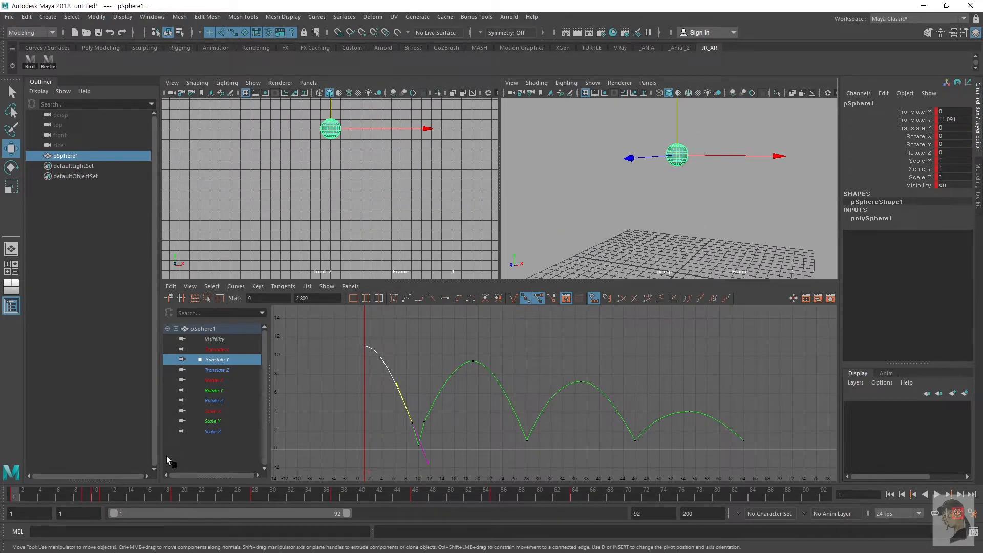
Step: At frame 9, narrow the stretched ball to Scale X and Z 0.43 and set Scale Y to 2.025 to preserve its volume
click(85, 495)
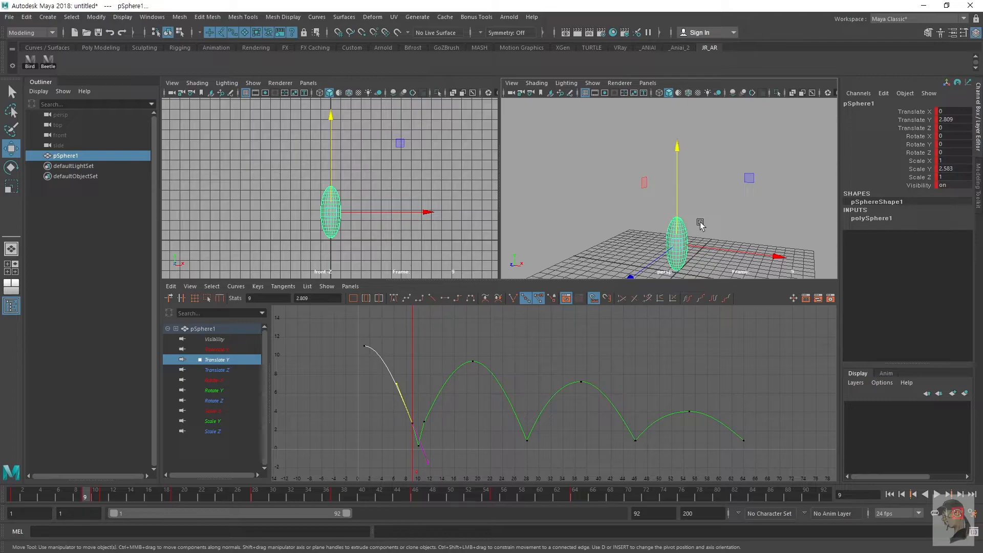
alt+drag(730, 178, 712, 225)
alt+middle_drag(711, 225, 706, 136)
alt+right_drag(707, 136, 713, 199)
key(r)
alt+drag(714, 199, 666, 187)
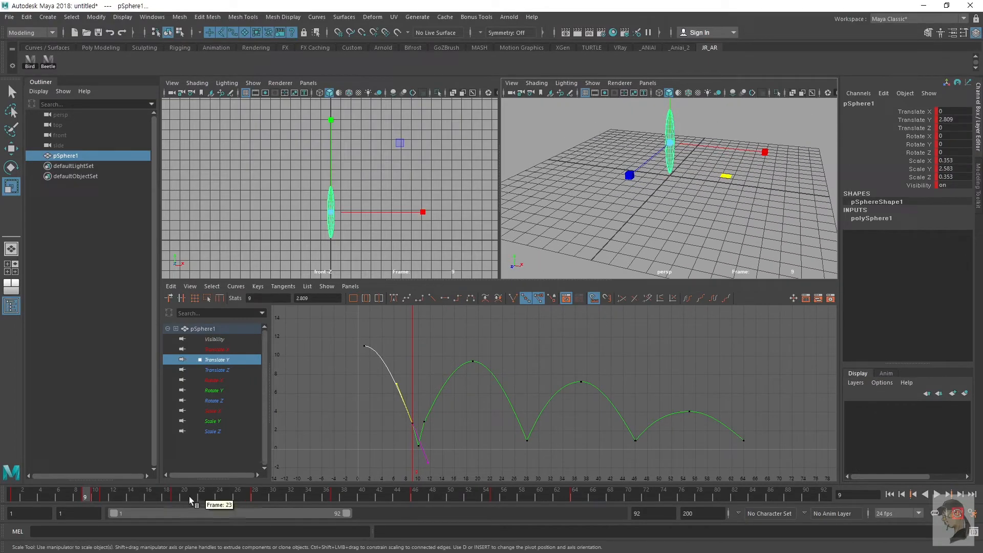
click(17, 497)
click(86, 492)
drag(729, 174, 748, 244)
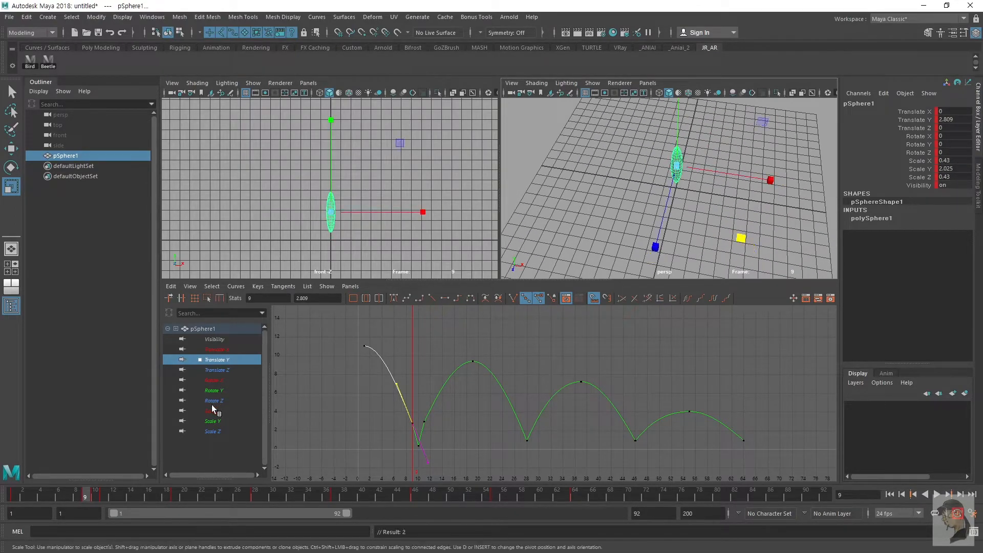
Step: Compare the stretched ball with its frame 1 shape and widen it to Scale X and Z 0.476 at frame 9
click(19, 493)
click(84, 493)
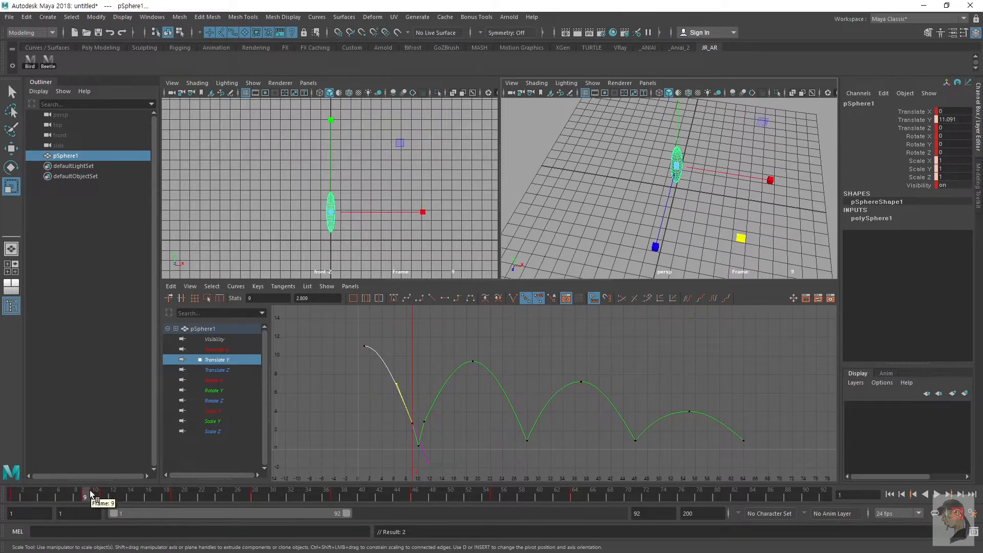
drag(741, 238, 748, 242)
click(16, 495)
click(85, 492)
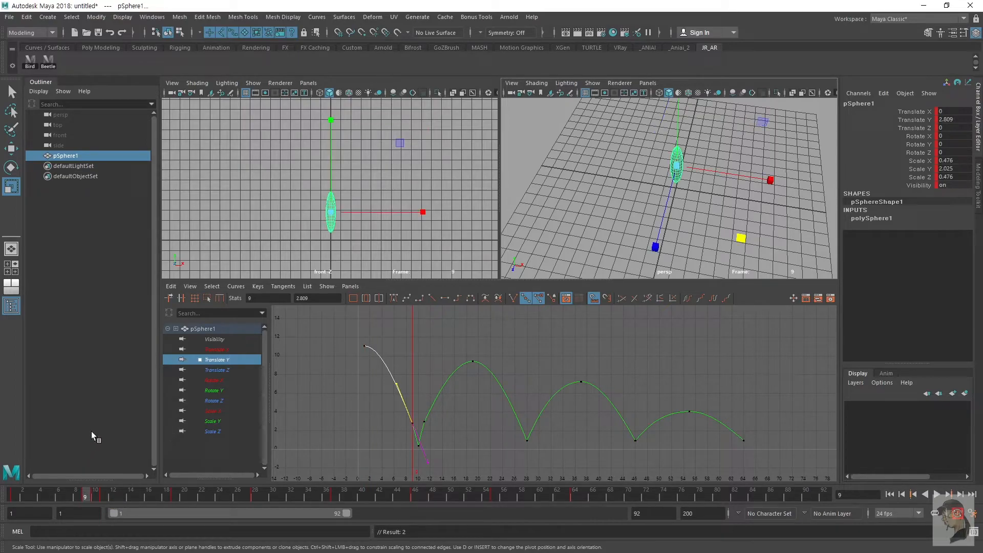
Step: At frame 10, widen the squashed ball to Scale X and Z 1.537, flatten Scale Y to 0.278 and lower it to Translate Y 0.276
click(95, 495)
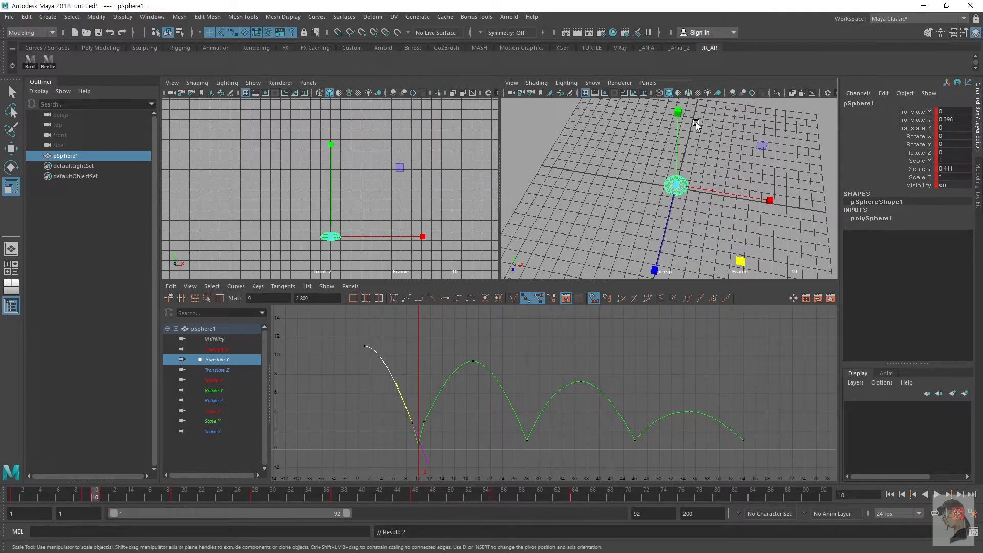
alt+middle_drag(705, 183, 666, 183)
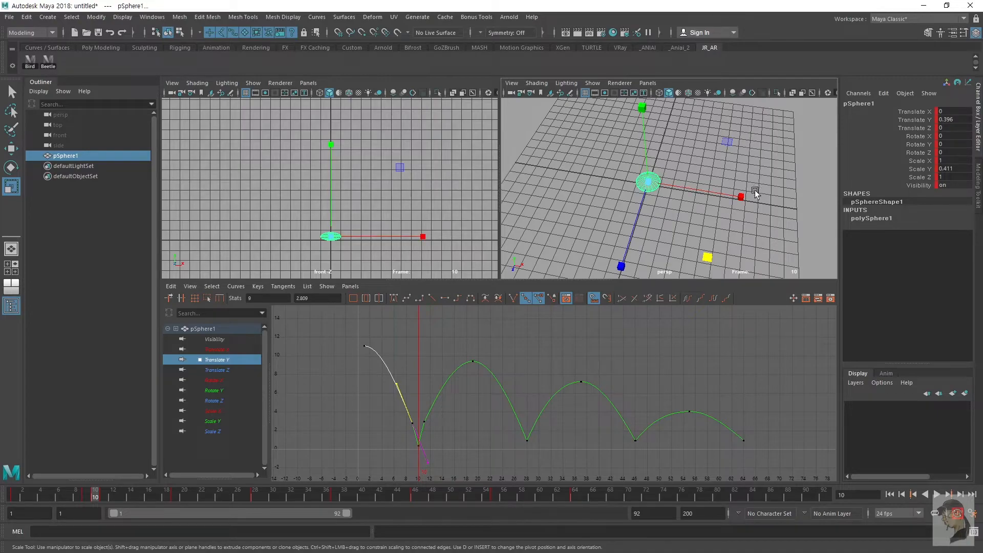
drag(708, 257, 725, 225)
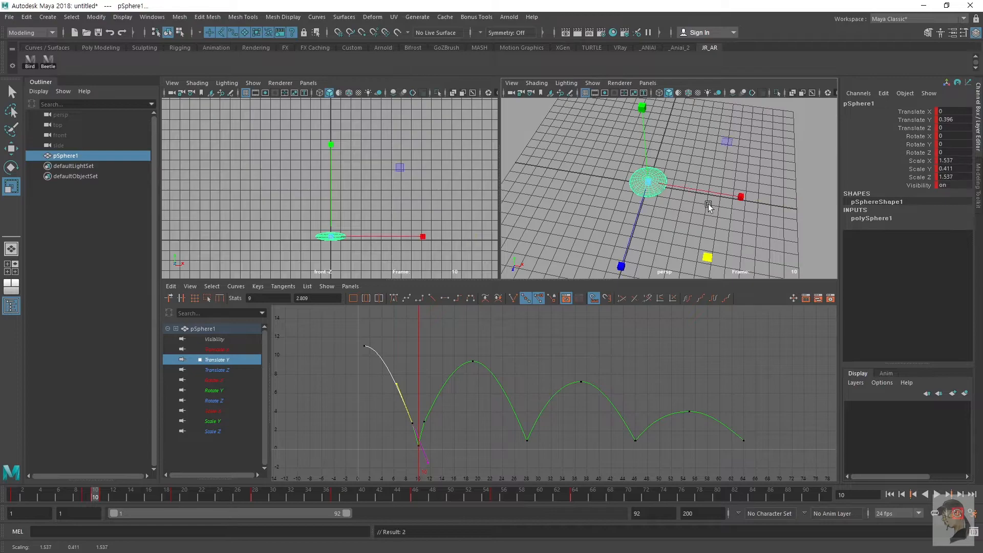
middle_drag(647, 144, 651, 186)
key(w)
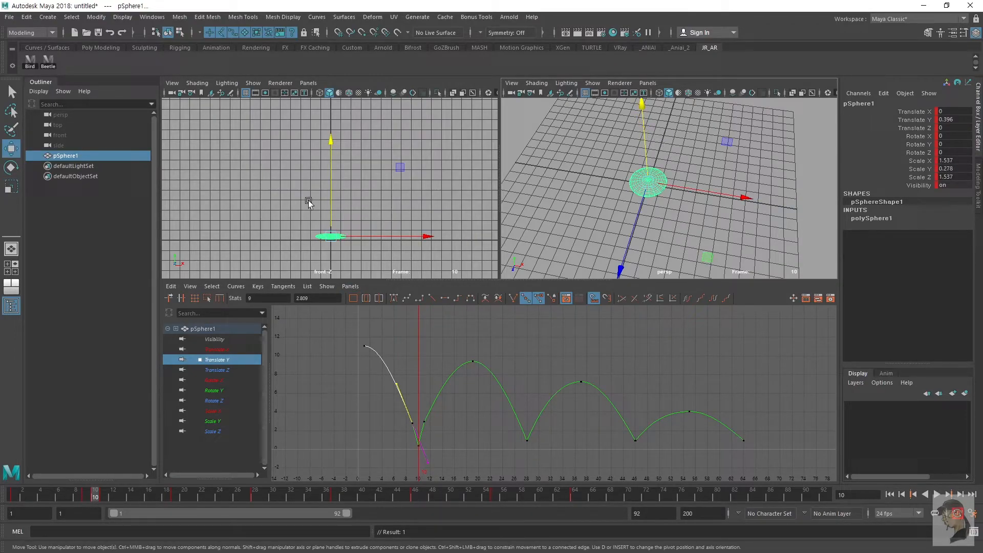
scroll(322, 206, up, 5)
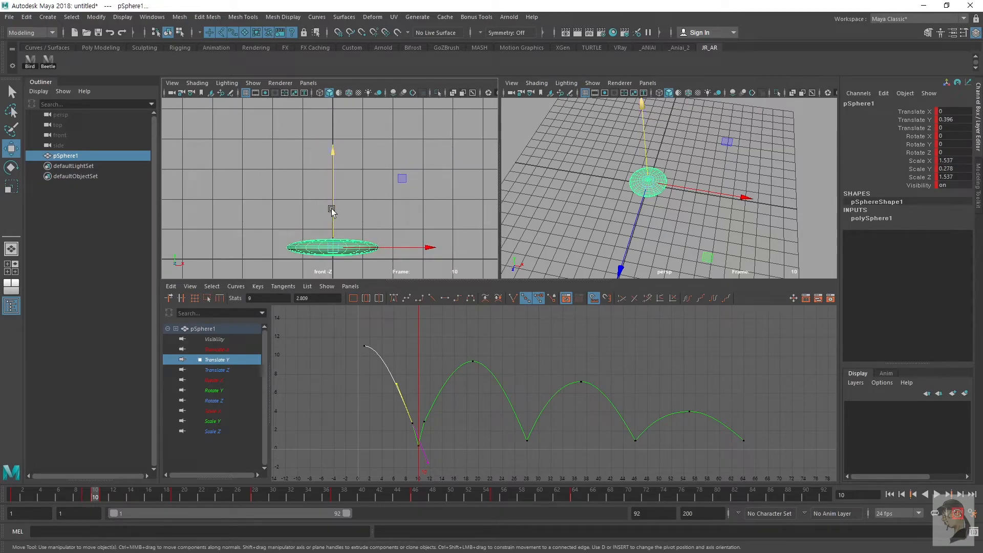
click(85, 498)
drag(84, 497, 12, 488)
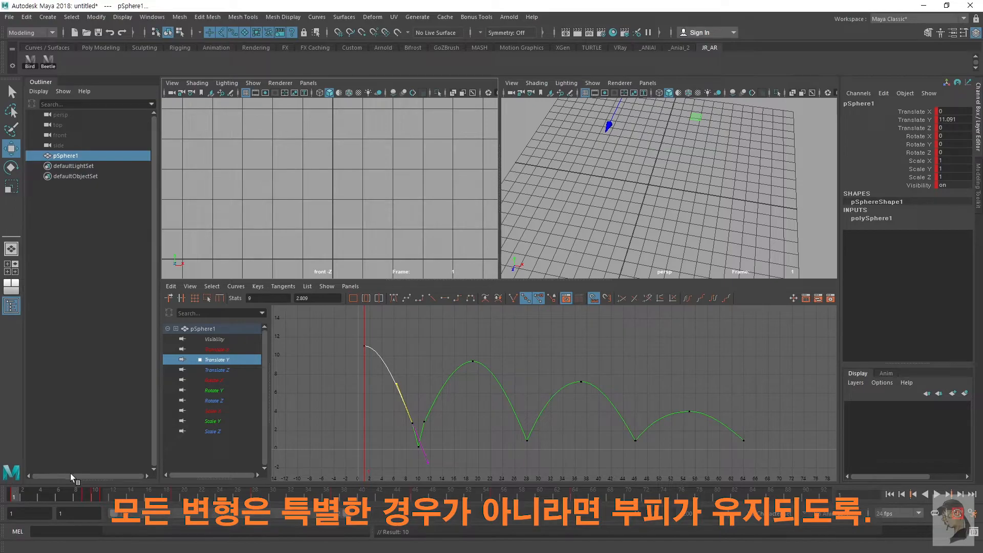
Step: At frame 11, reshape the stretched ball to Scale Y 1.876 and Scale X and Z 0.384, and lower it to Translate Y 2.786
click(104, 496)
scroll(563, 238, down, 1)
alt+drag(563, 238, 586, 189)
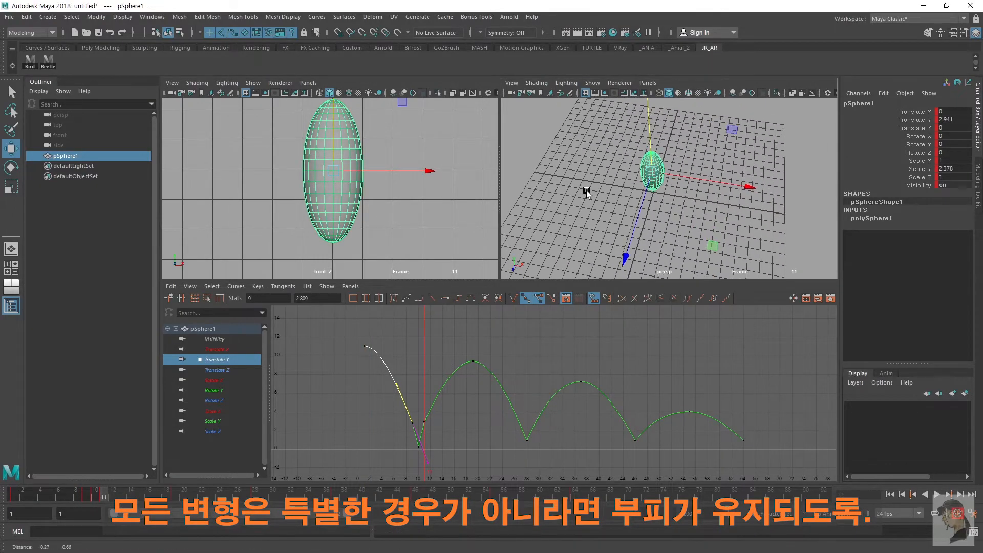
alt+right_drag(369, 190, 314, 189)
alt+drag(671, 245, 689, 233)
key(r)
key(w)
key(r)
drag(332, 146, 332, 163)
drag(724, 228, 715, 228)
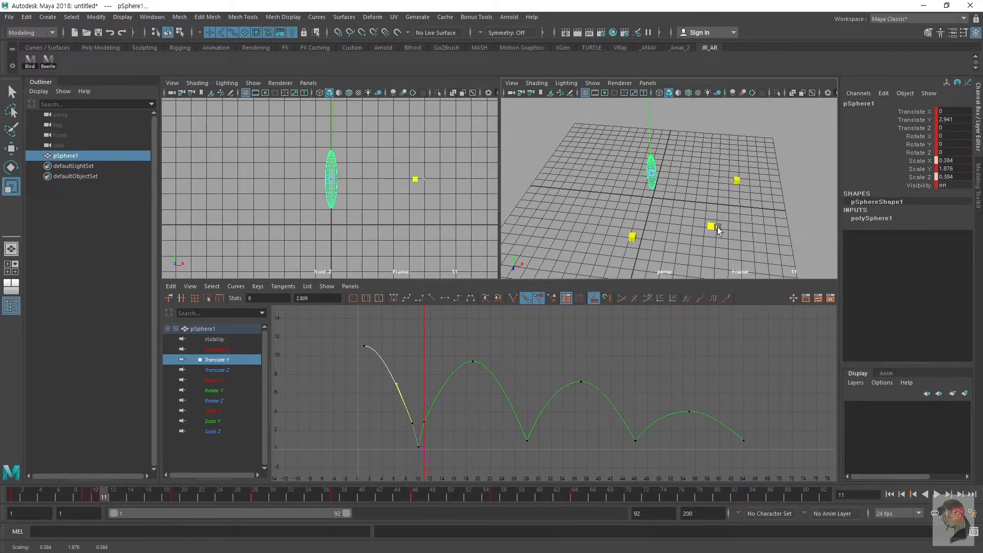
key(w)
drag(648, 152, 648, 157)
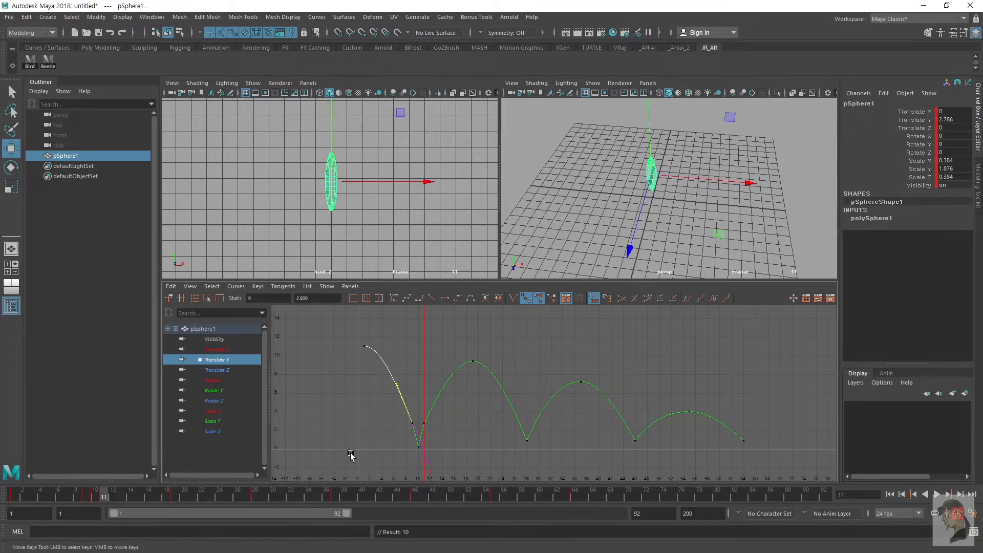
Step: Display all of the ball's animation curves and examine the scale curves around the frame 10 contact
mouse_move(104, 496)
mouse_down()
mouse_move(27, 496)
mouse_move(137, 503)
mouse_move(80, 503)
mouse_move(90, 503)
mouse_up()
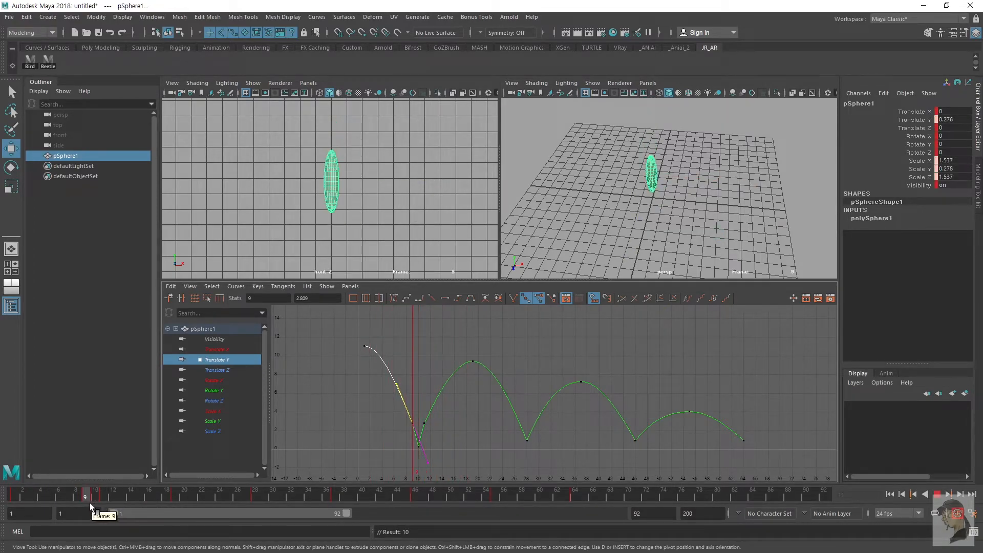
click(456, 424)
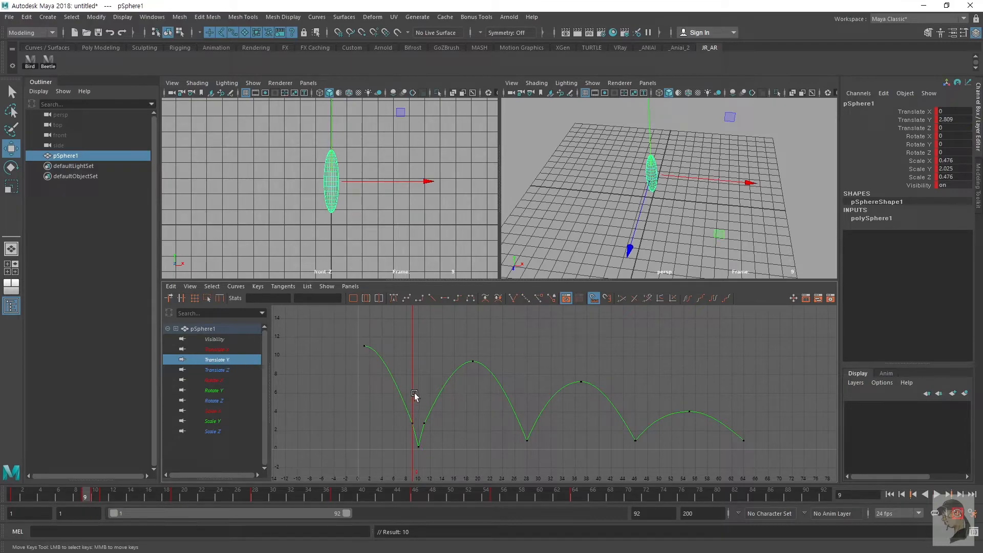
click(213, 331)
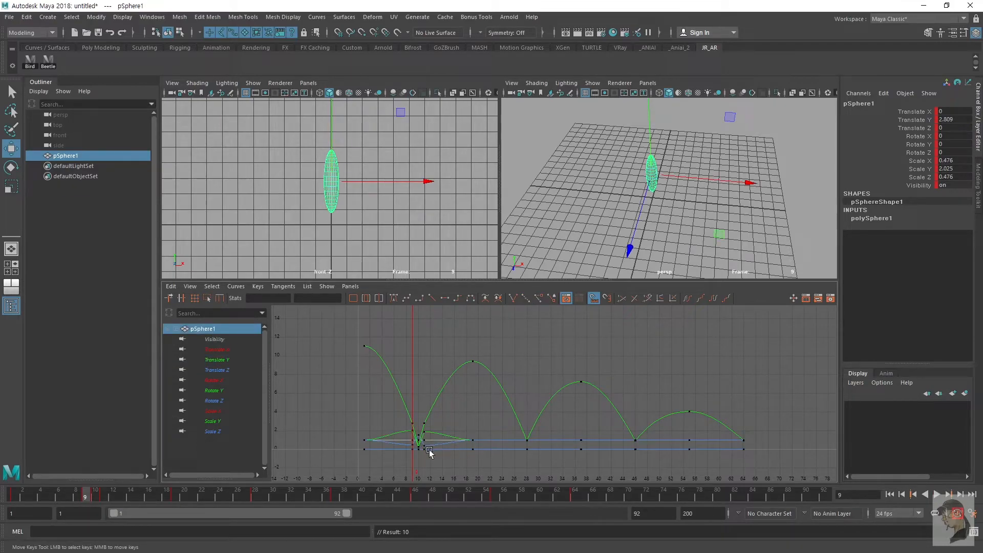
alt+middle_drag(428, 450, 450, 419)
alt+shift+right_drag(390, 405, 415, 412)
alt+middle_drag(361, 412, 717, 402)
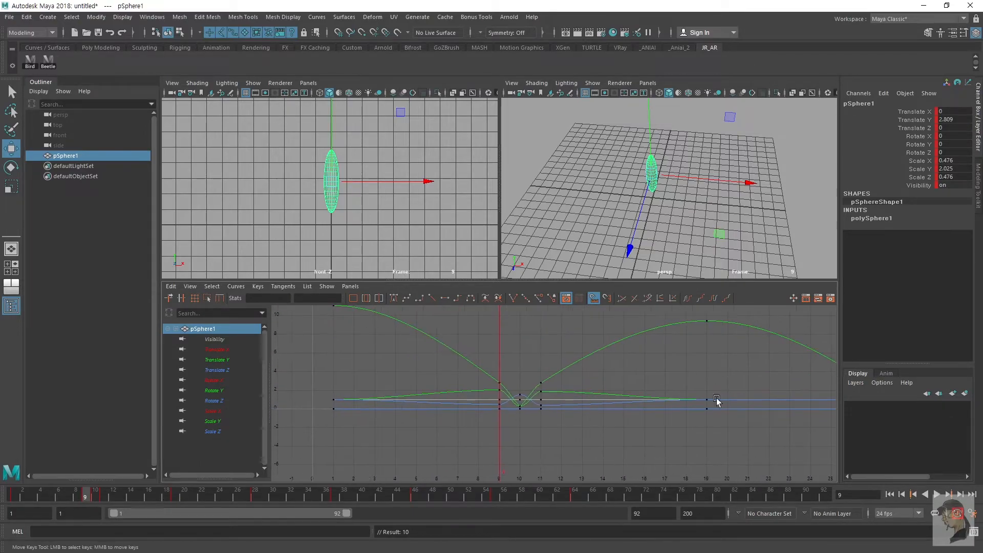
click(478, 391)
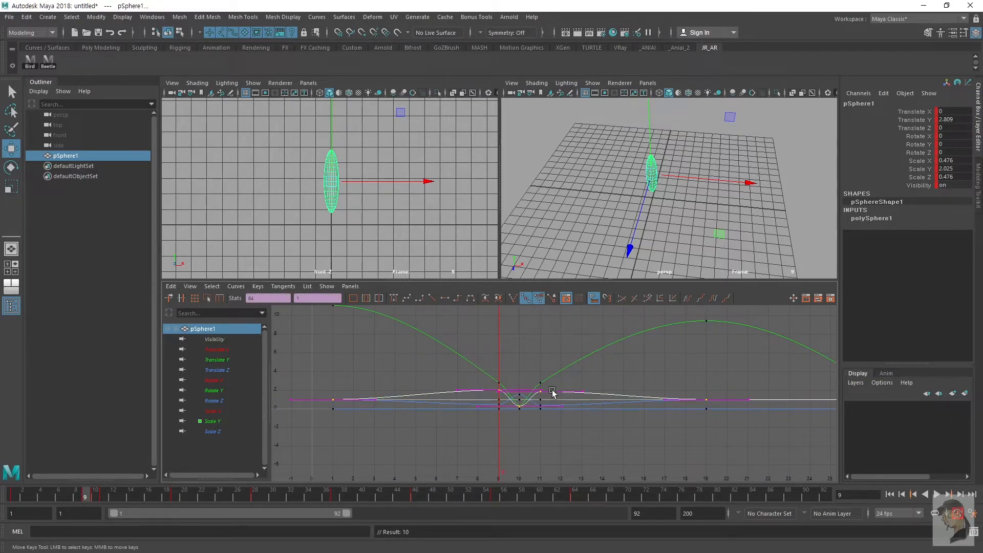
click(581, 443)
Step: Scrub and play the first bounce to check the ball's stretch and squash from frame 1 to the contact
mouse_move(51, 494)
mouse_down()
mouse_move(126, 514)
mouse_move(82, 508)
mouse_up()
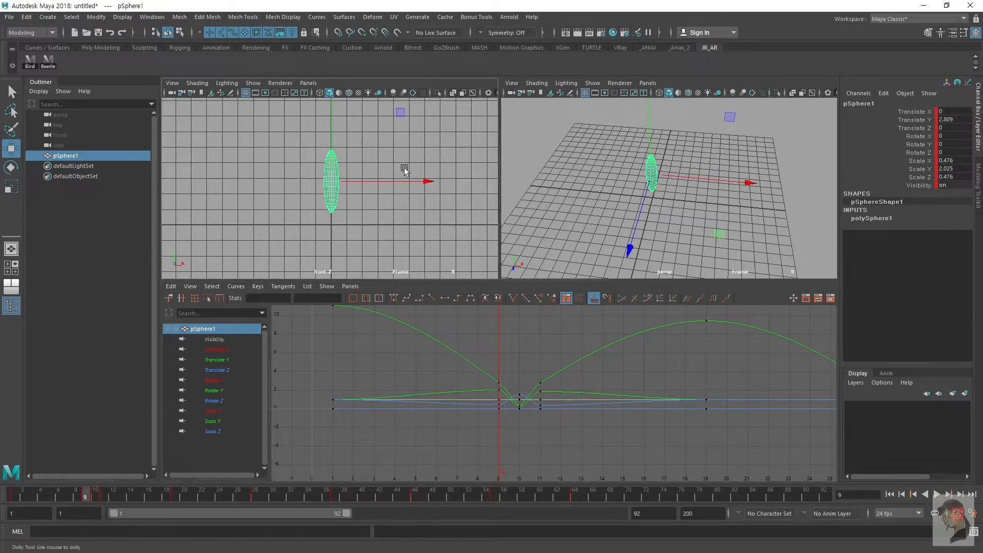
alt+right_drag(404, 167, 382, 167)
alt+drag(622, 183, 631, 184)
alt+middle_drag(646, 184, 648, 222)
alt+right_drag(648, 222, 628, 222)
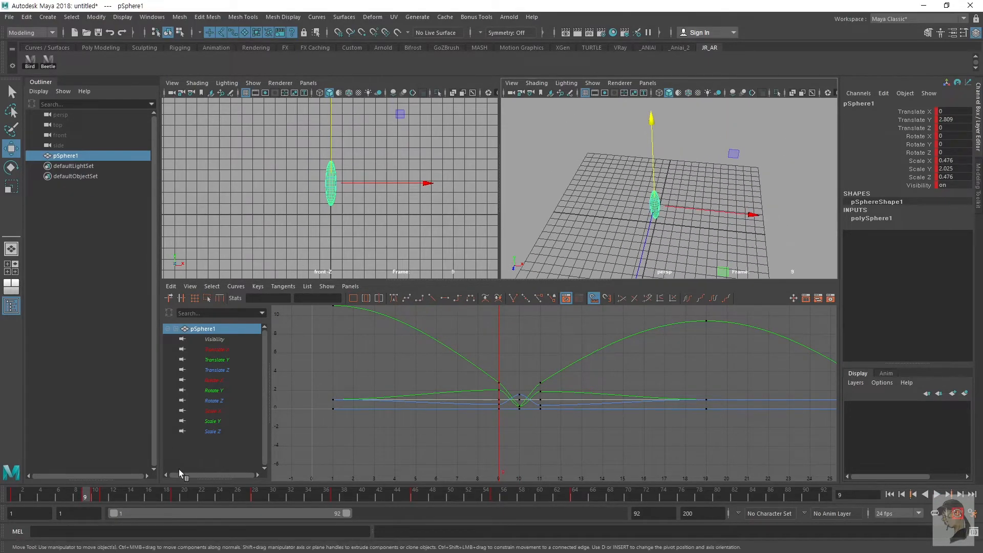
mouse_move(95, 492)
mouse_down()
mouse_move(104, 494)
mouse_move(72, 496)
mouse_move(96, 500)
mouse_up()
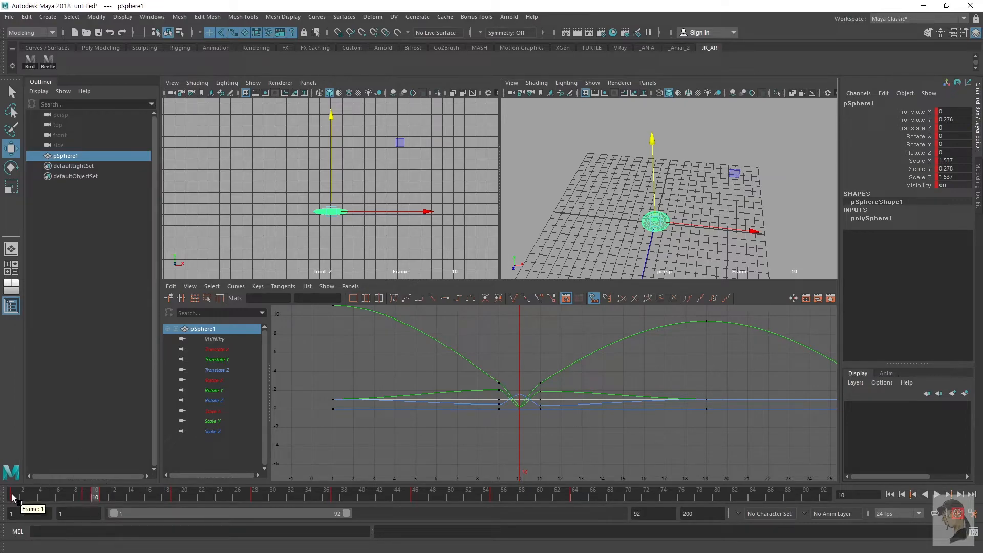
key(alt+v)
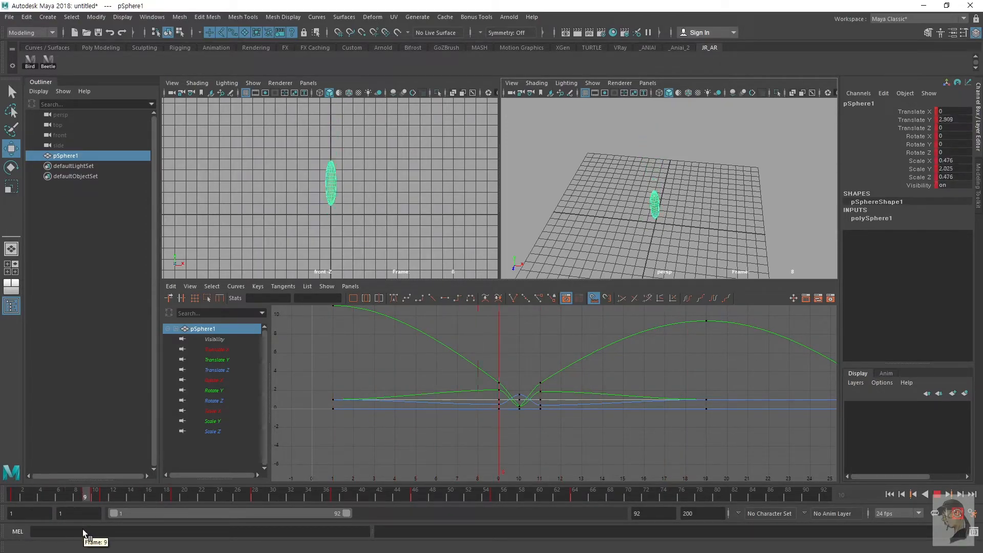
drag(96, 539, 64, 551)
Step: Delete all of the ball's animation keys after the second peak at frame 19
alt+middle_drag(662, 424, 633, 424)
scroll(698, 426, down, 3)
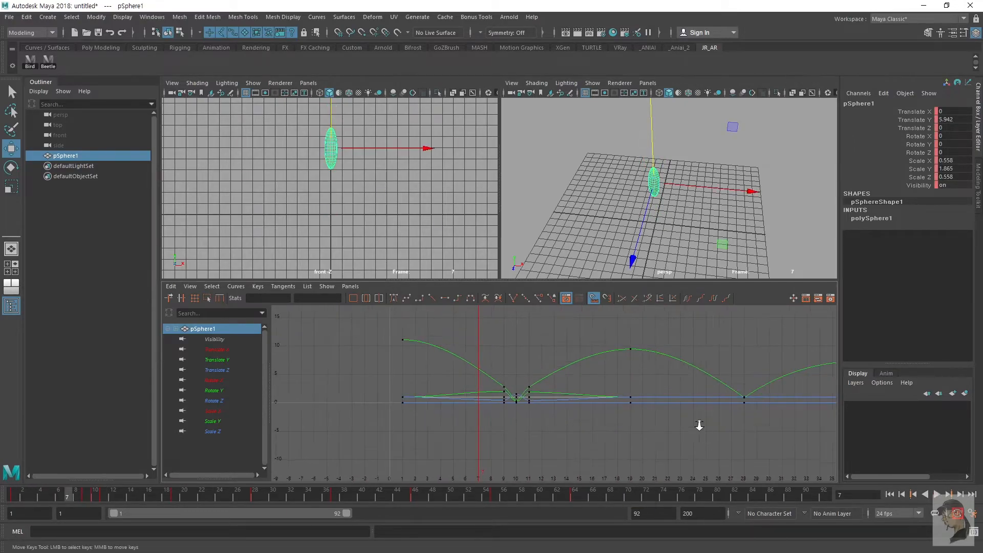
drag(629, 397, 362, 325)
alt+middle_drag(714, 400, 472, 369)
scroll(528, 413, down, 3)
drag(530, 414, 807, 331)
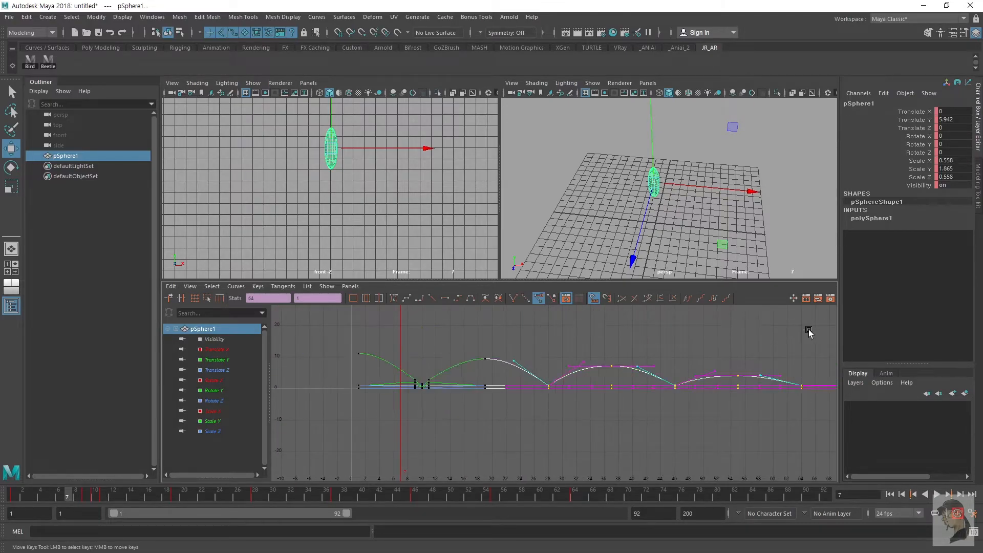
key(Delete)
alt+middle_drag(441, 405, 527, 430)
scroll(532, 428, up, 5)
alt+middle_drag(455, 404, 548, 405)
Step: Shorten the playback range to end at frame 21 and play the remaining single bounce
drag(16, 501, 139, 520)
drag(347, 512, 162, 523)
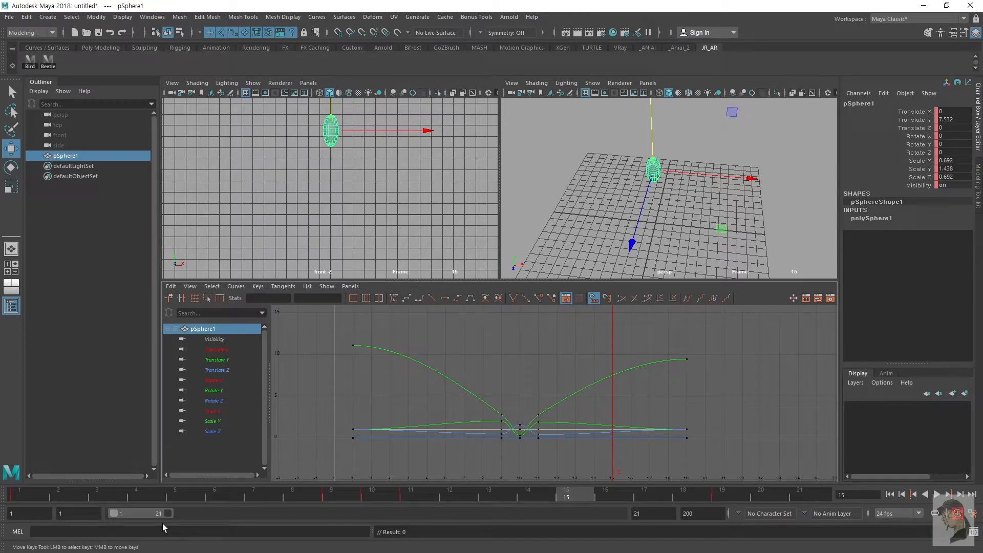
click(43, 496)
key(alt+v)
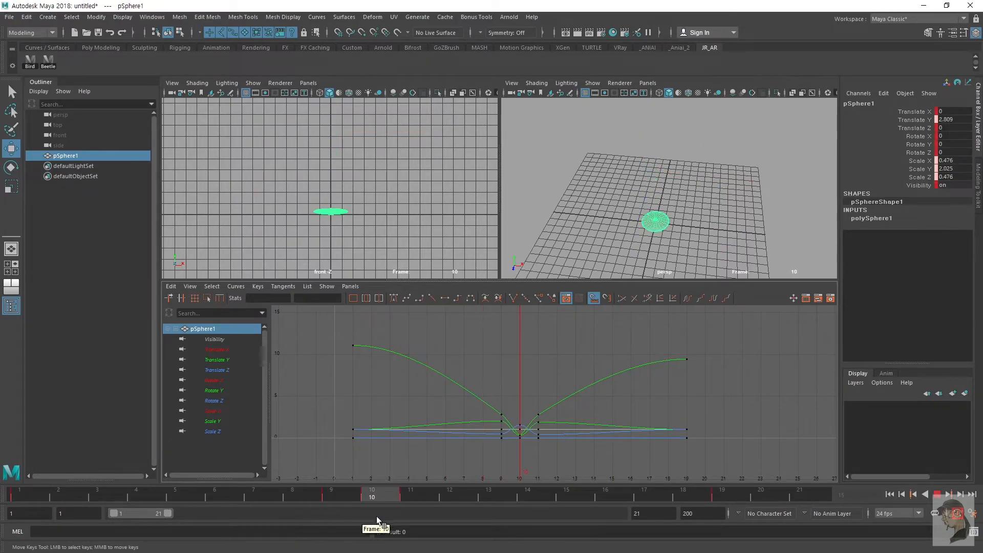
click(202, 494)
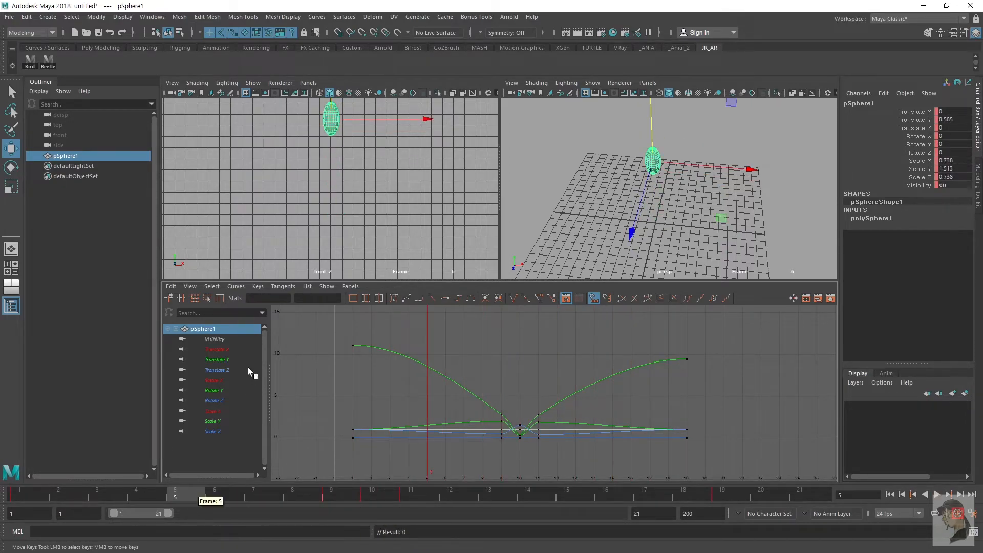
Step: Break the Translate Y tangents at frame 10 and adjust the curve at frames 9 and 11 for a smooth fall and rise
click(229, 356)
key(f)
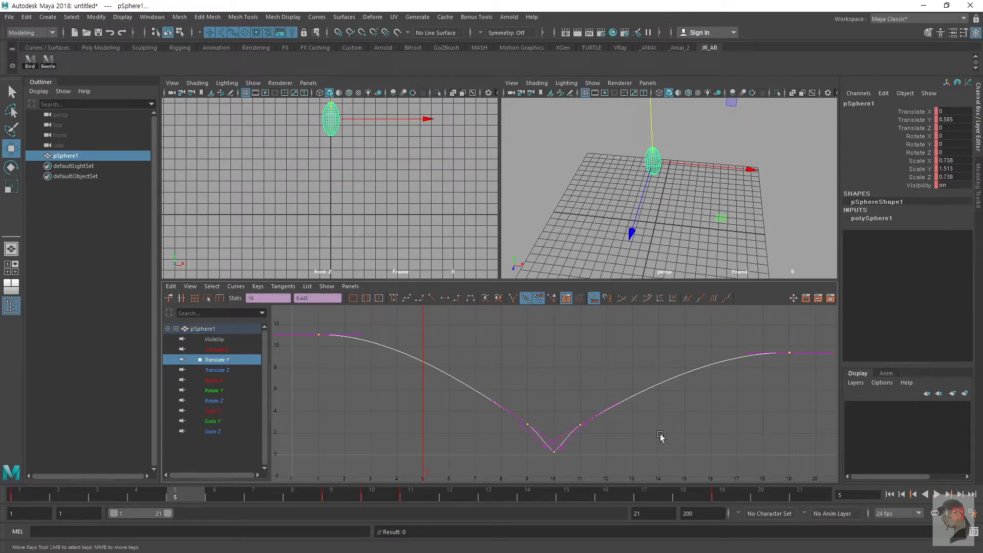
click(661, 435)
drag(609, 445, 536, 458)
click(514, 298)
drag(541, 388, 513, 432)
middle_drag(515, 432, 523, 423)
drag(572, 406, 594, 437)
Step: Review the ball's Rotate and Scale curves, display all its curves again and scrub through the bounce around frame 10
click(220, 377)
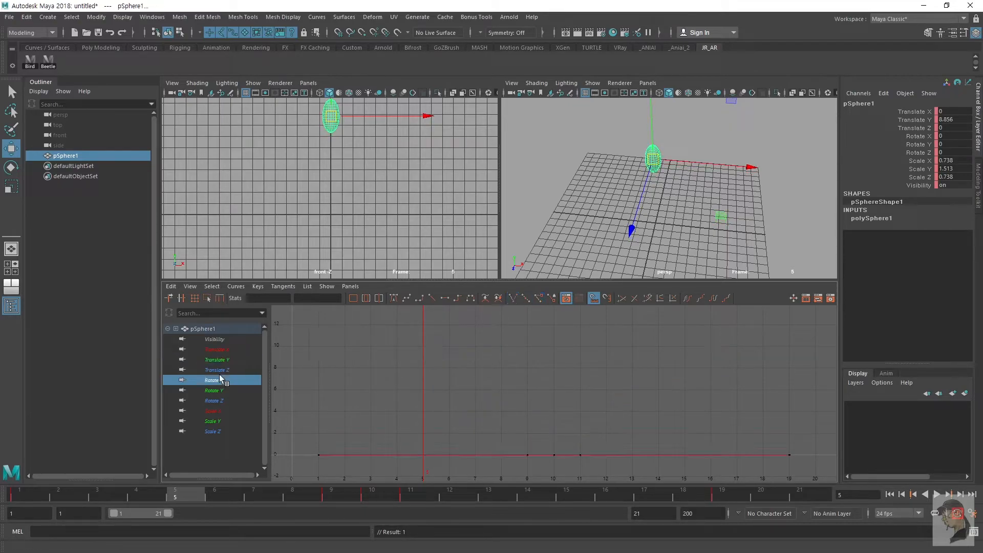
drag(221, 380, 222, 402)
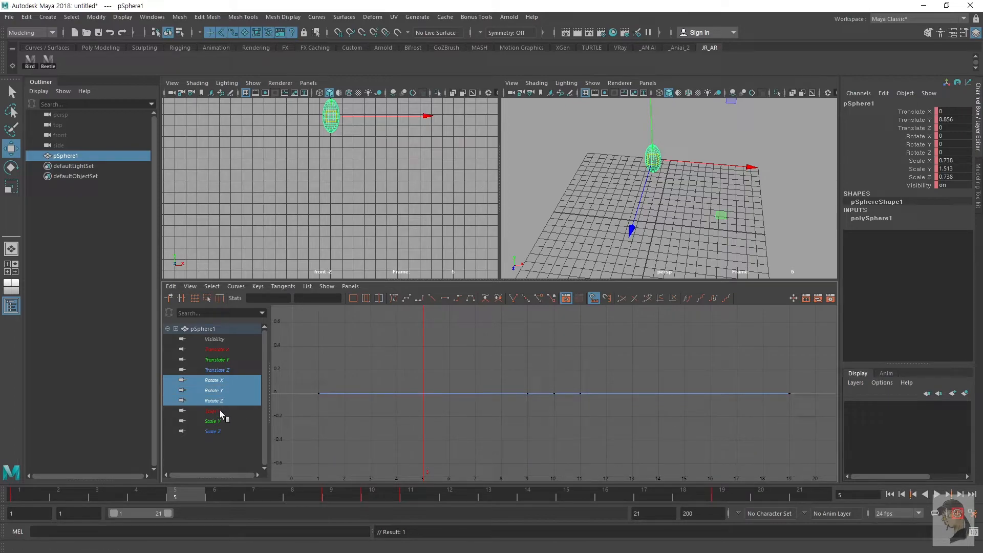
click(220, 410)
shift+click(223, 430)
click(207, 401)
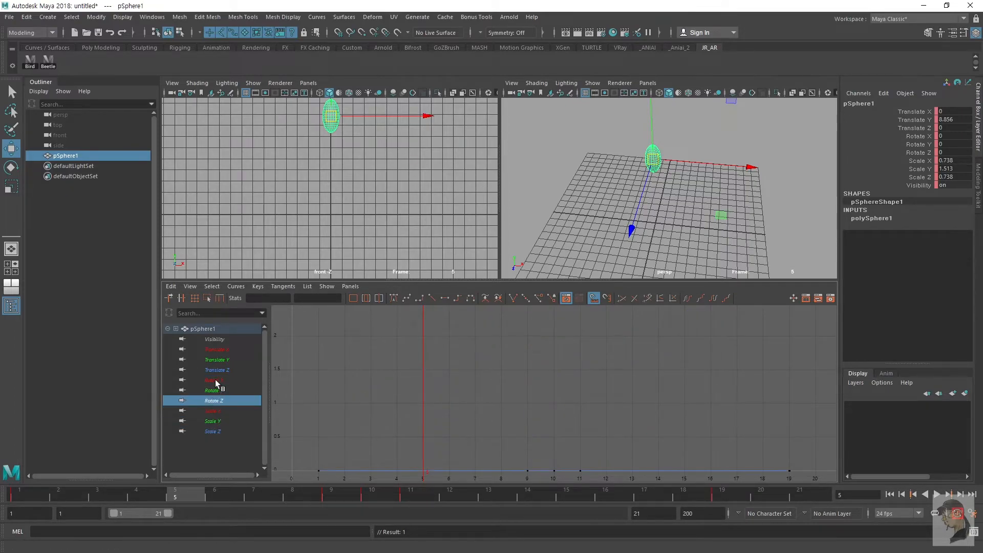
shift+click(215, 379)
drag(469, 456, 666, 330)
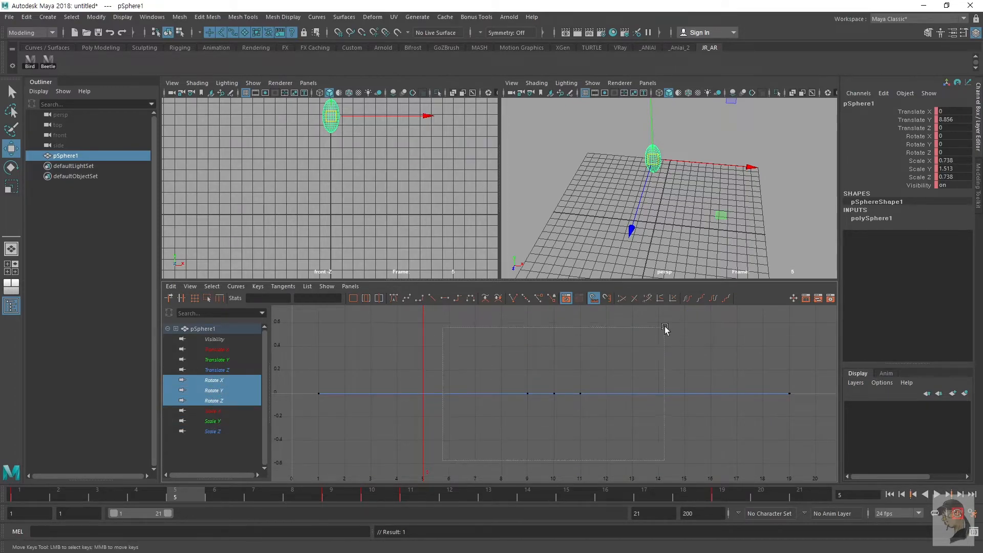
click(215, 328)
key(f)
drag(71, 499, 403, 509)
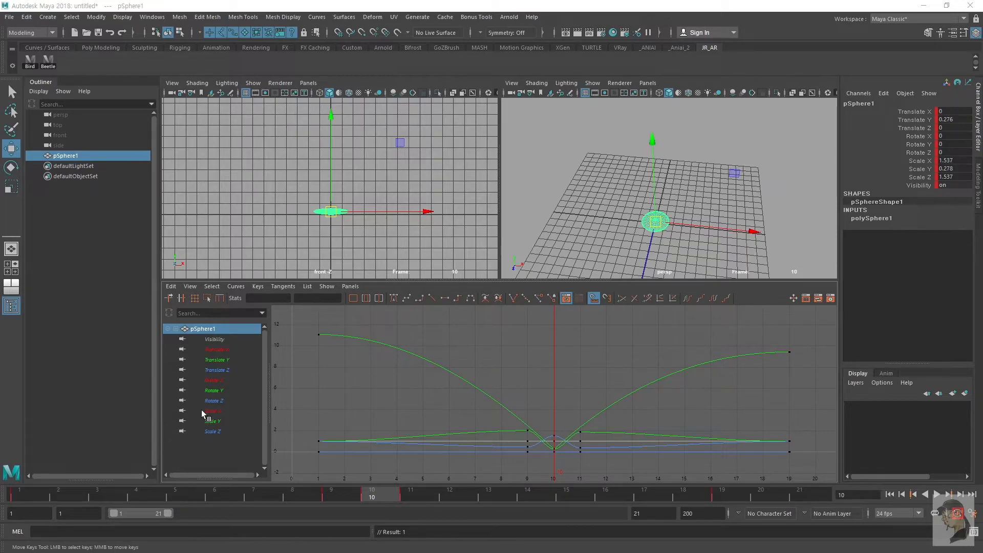
Step: Try thickening the squashed ball to Scale Y 0.563 at frame 10 and undo the change
scroll(285, 125, up, 3)
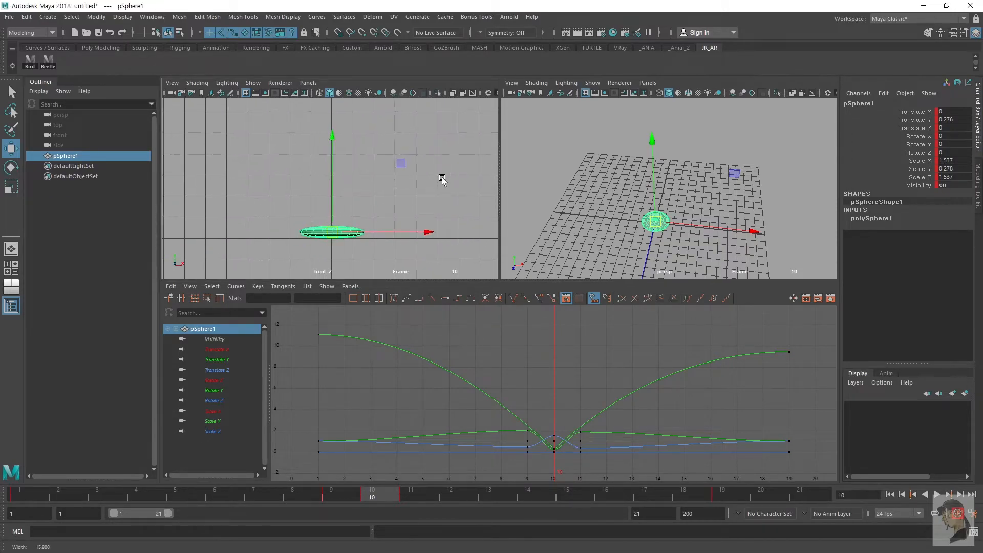
alt+right_drag(322, 230, 392, 244)
alt+middle_drag(392, 244, 399, 201)
alt+drag(747, 201, 747, 195)
key(r)
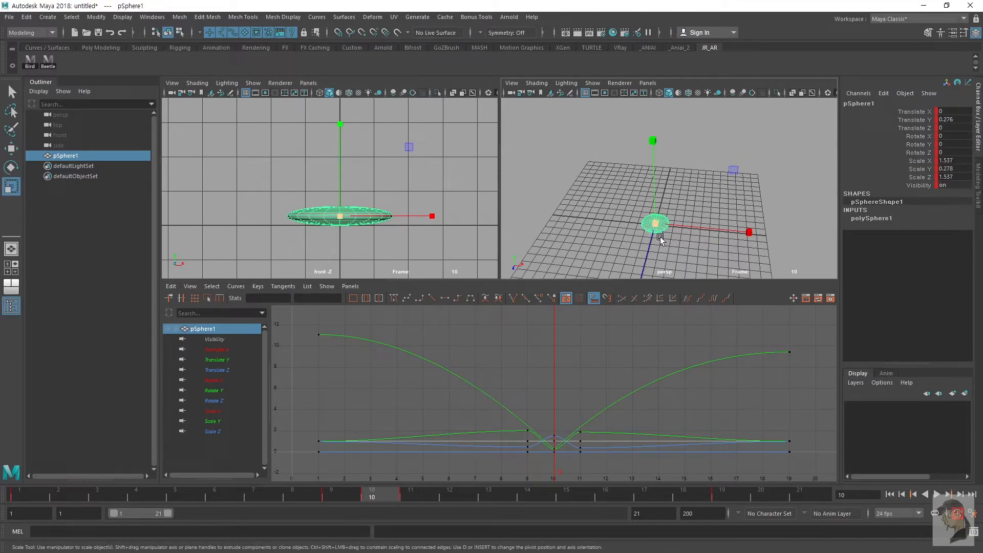
drag(653, 141, 654, 79)
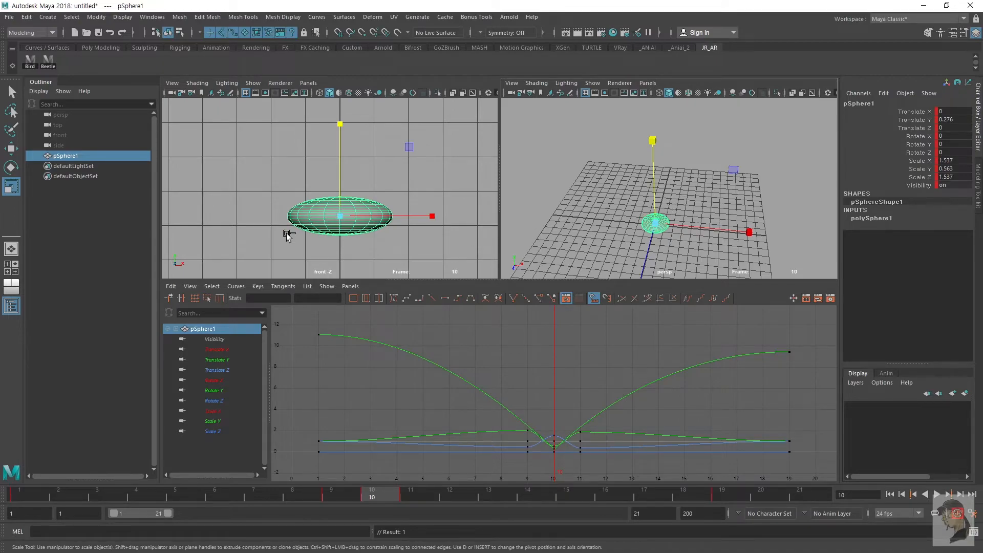
key(ctrl+z)
key(q)
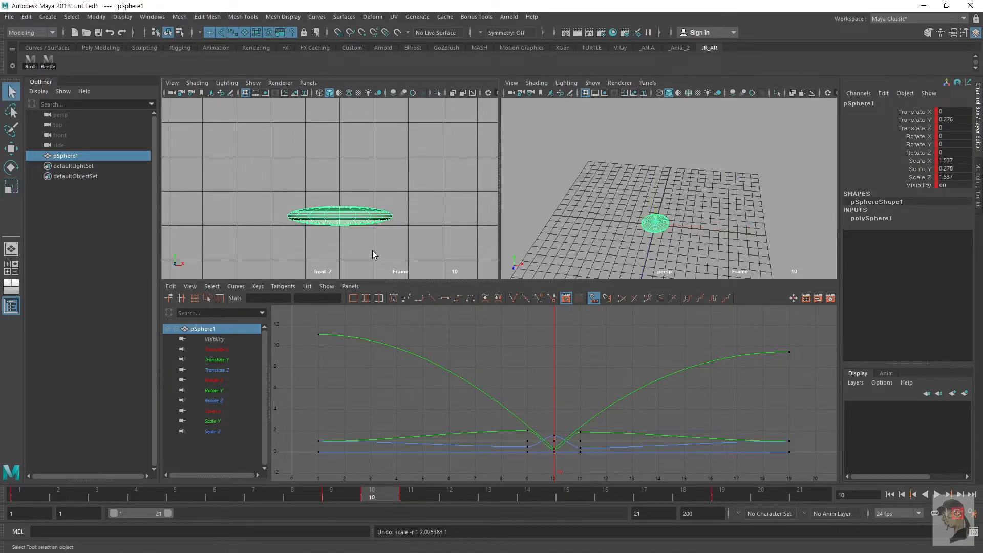
Step: Unify the broken tangents of the ball's Translate Y key at frame 10 and make them flat
key(w)
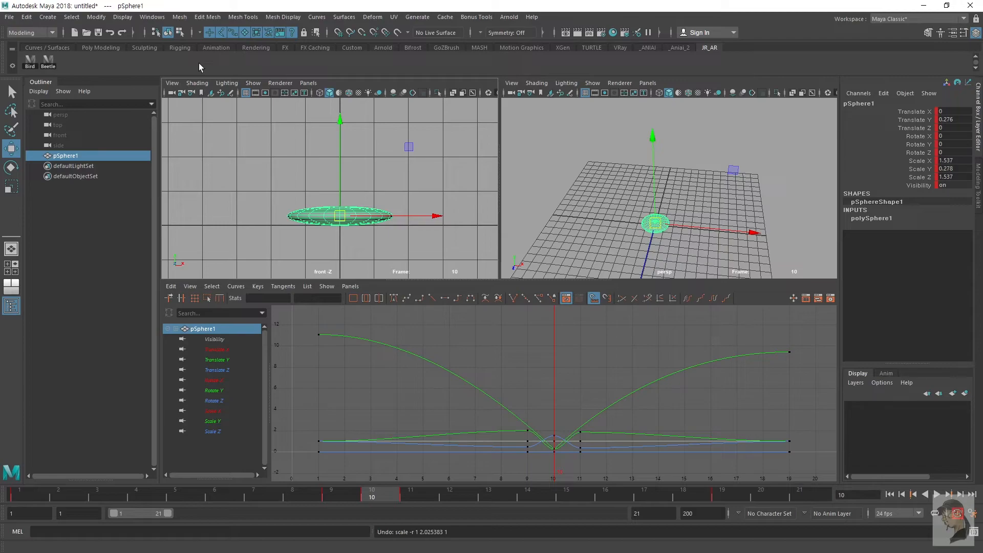
click(218, 360)
drag(503, 394, 618, 466)
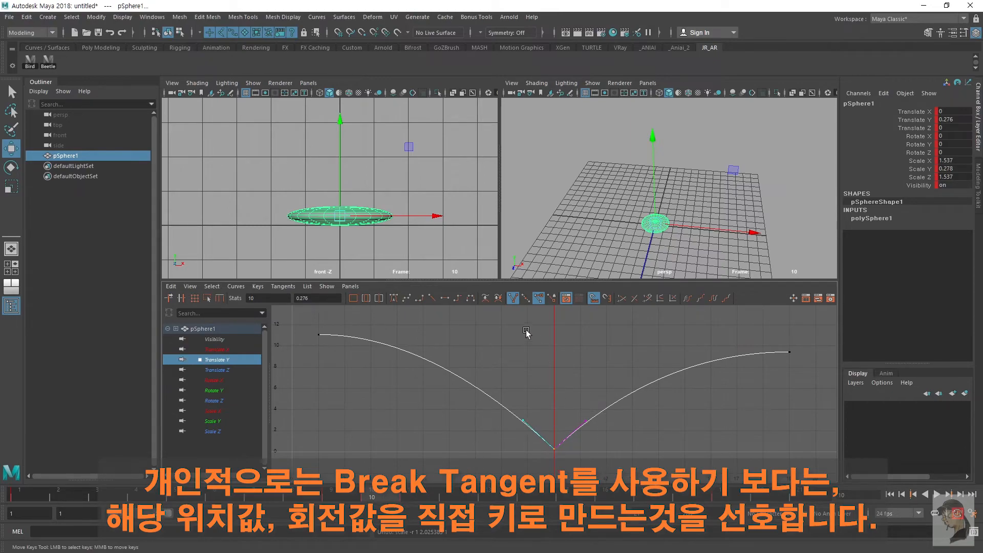
click(526, 298)
click(445, 298)
Step: Raise the ball to key Translate Y at 2.169 on frame 9 and 2.261 on frame 11
click(331, 493)
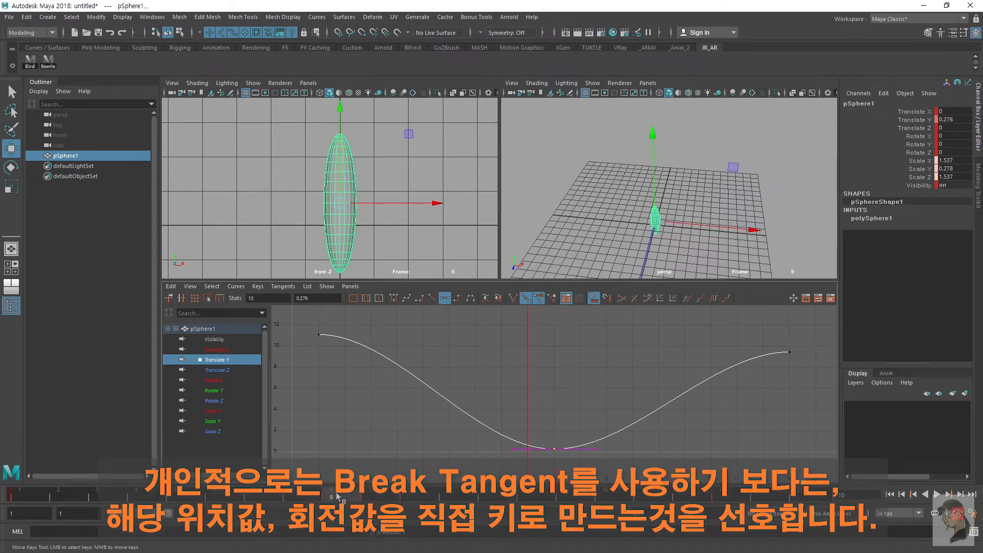
drag(335, 180, 337, 128)
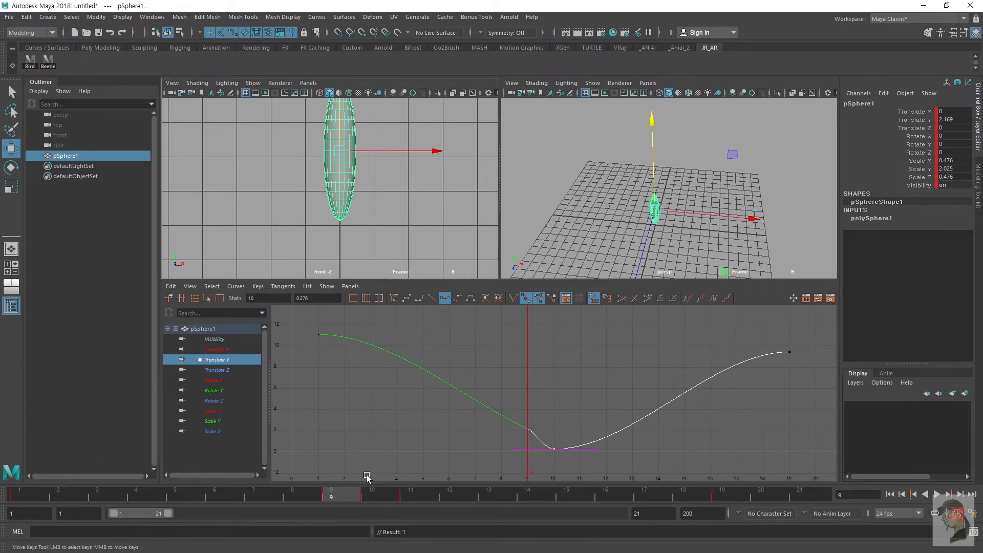
click(411, 493)
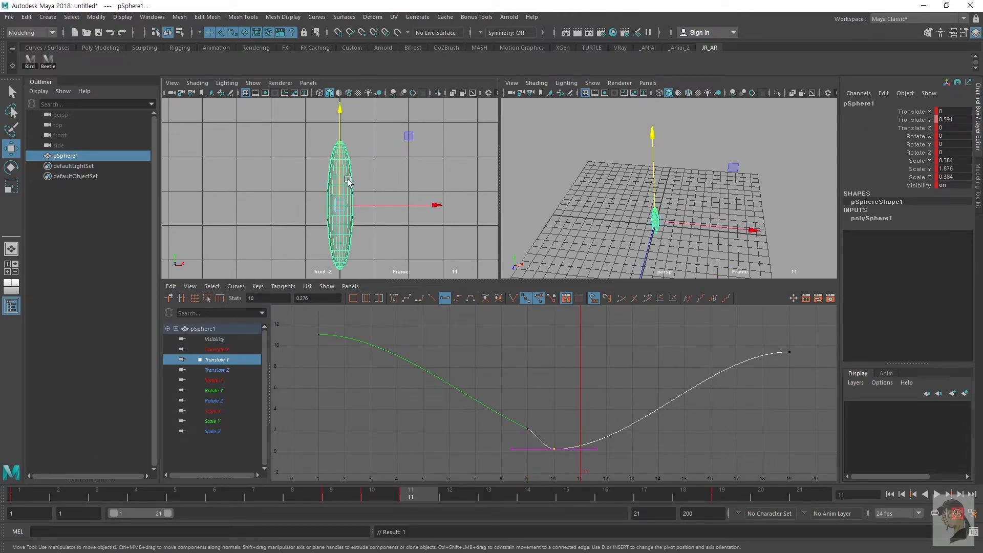
drag(349, 180, 340, 123)
Step: Rotate the Translate Y tangents at frames 9 and 11 to form smooth arcs for the fall and the rise
click(529, 426)
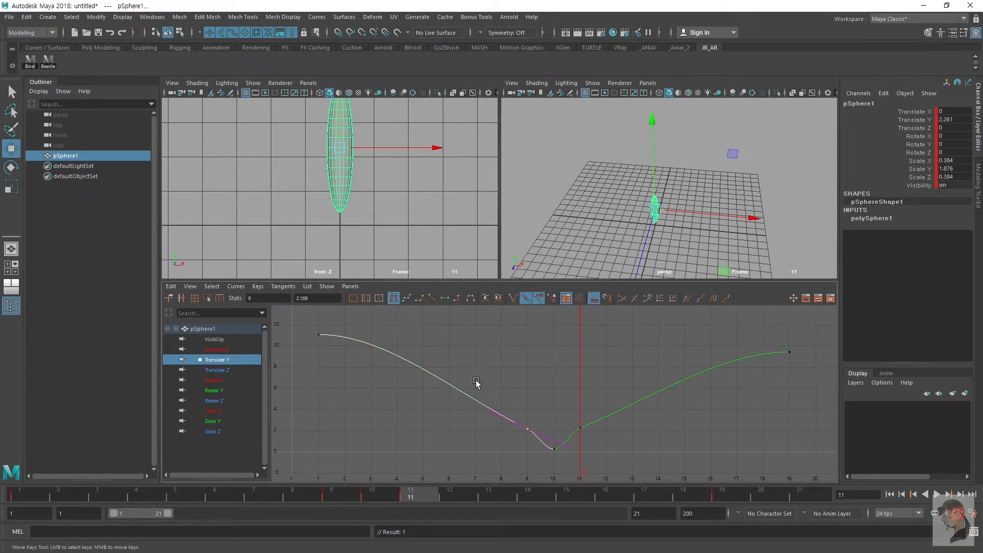
drag(508, 405, 492, 425)
middle_drag(493, 425, 500, 411)
drag(558, 403, 609, 434)
drag(633, 404, 618, 441)
middle_drag(618, 443, 605, 424)
click(695, 420)
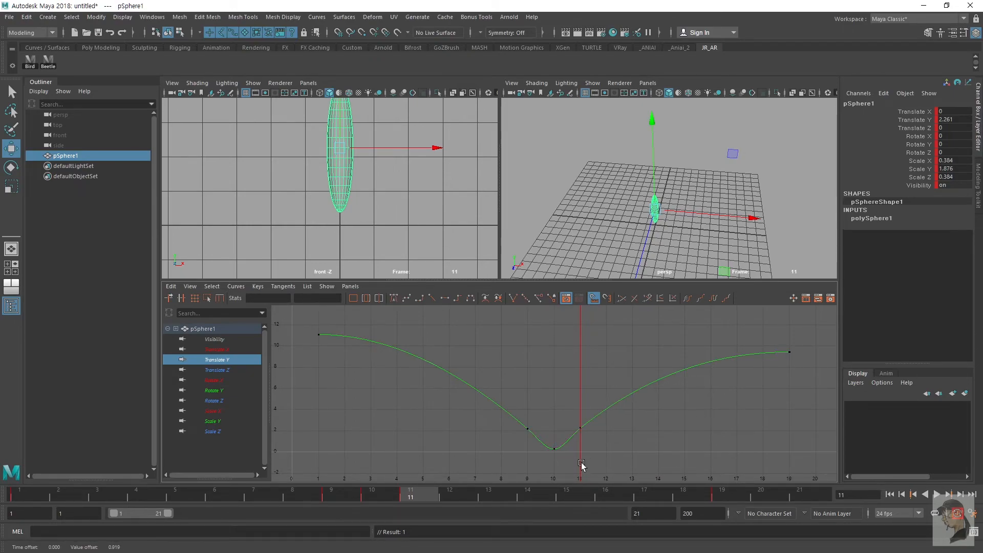
Step: Examine the Translate Y curve closely around the contact keys at frames 9 to 11, then show the whole curve
scroll(549, 447, up, 5)
alt+middle_drag(577, 449, 573, 312)
mouse_move(569, 413)
alt+right_down()
mouse_move(531, 414)
mouse_move(573, 416)
alt+right_up()
alt+middle_drag(557, 435, 556, 376)
drag(543, 385, 584, 450)
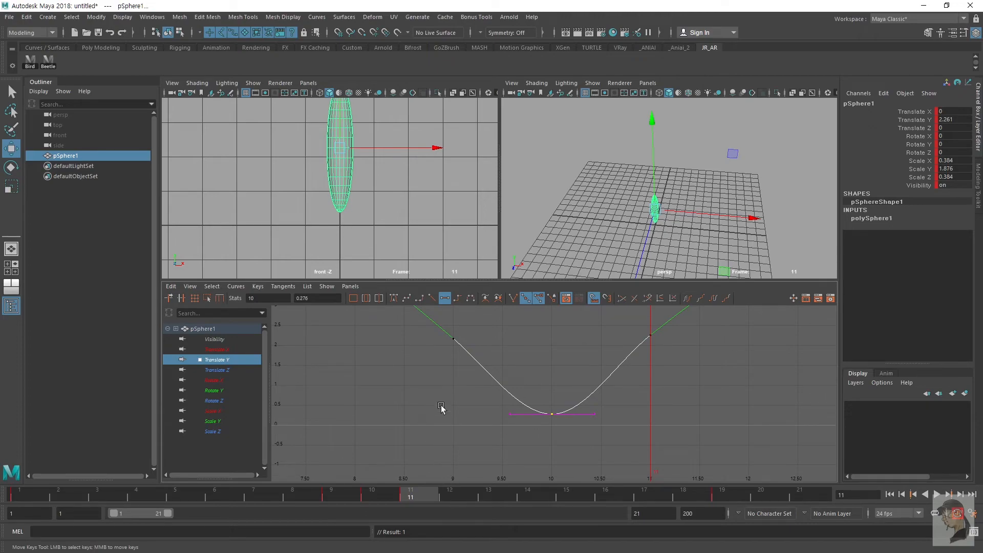
drag(457, 425, 552, 464)
drag(482, 334, 387, 385)
drag(534, 367, 578, 481)
drag(459, 325, 549, 449)
drag(549, 448, 496, 329)
key(a)
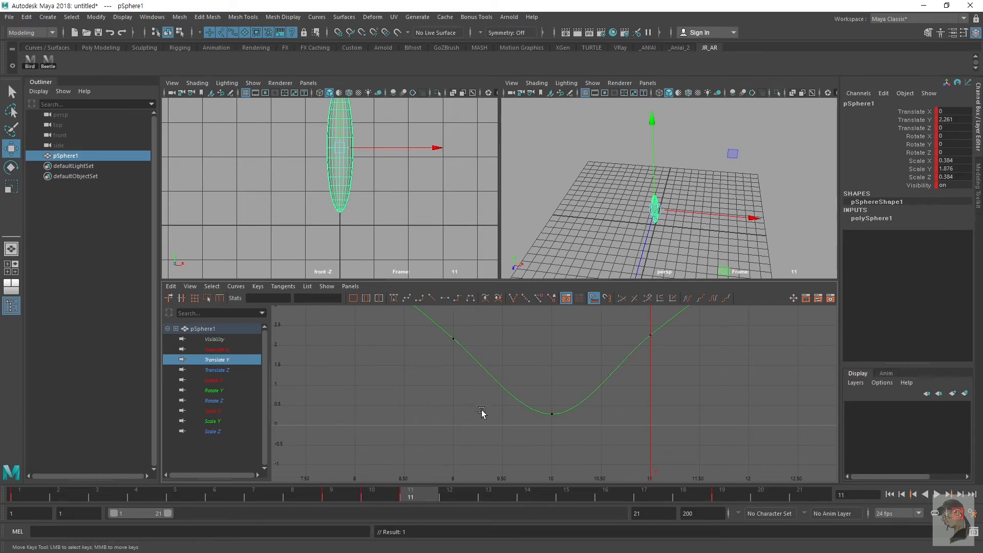
key(a)
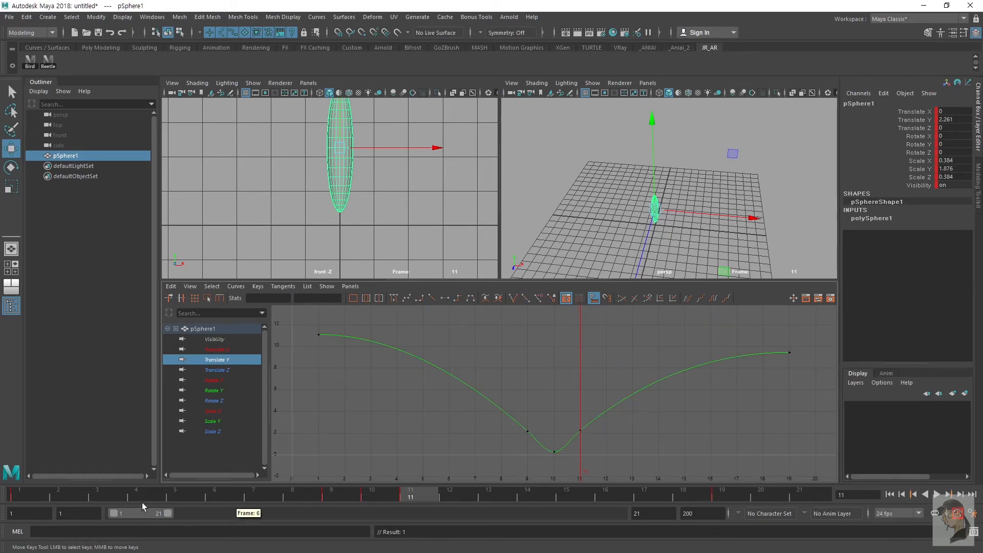
Step: Scrub repeatedly between frame 1 and the contact frames to check the ball's fall and rebound
click(203, 497)
drag(203, 494, 443, 509)
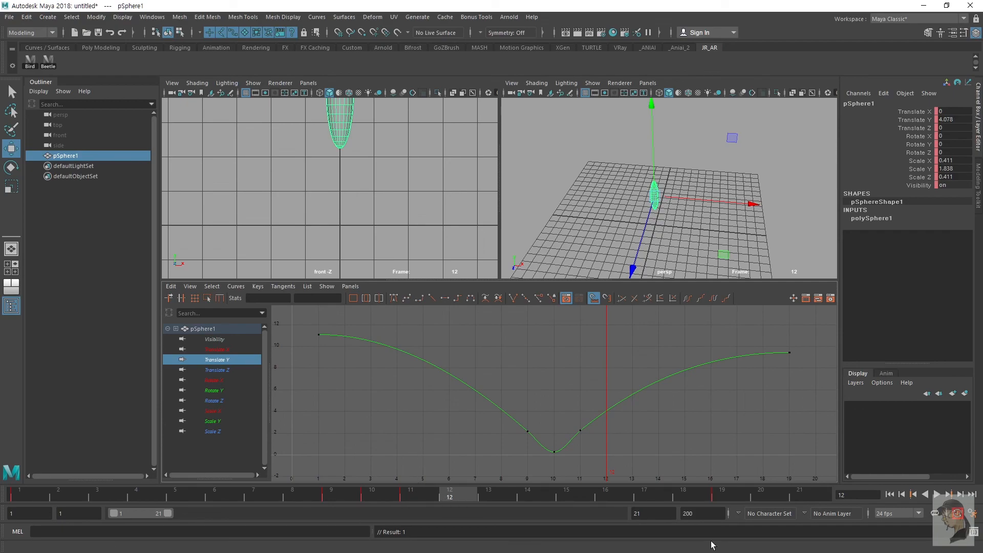
scroll(584, 391, down, 3)
click(16, 496)
drag(17, 495, 411, 495)
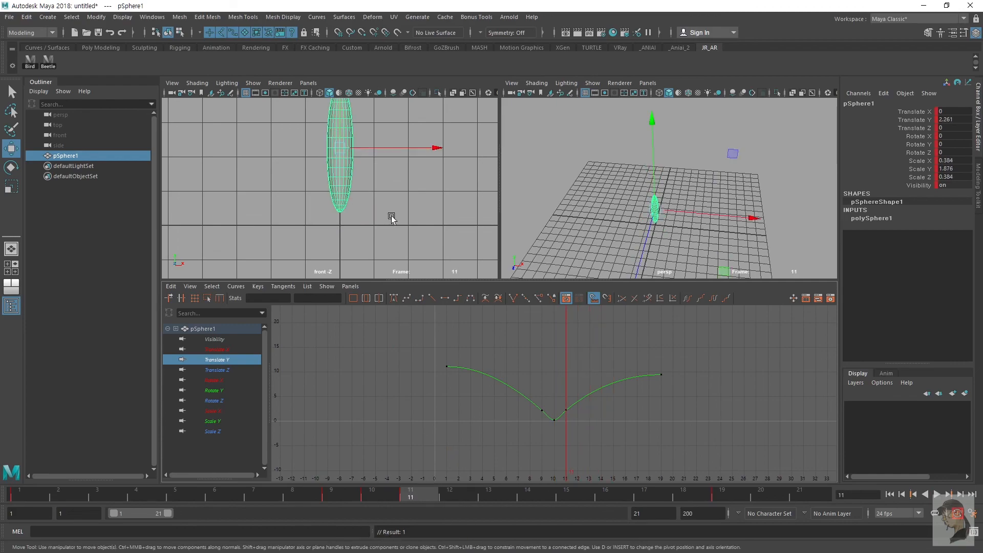
click(23, 493)
drag(24, 493, 411, 496)
drag(415, 530, 16, 541)
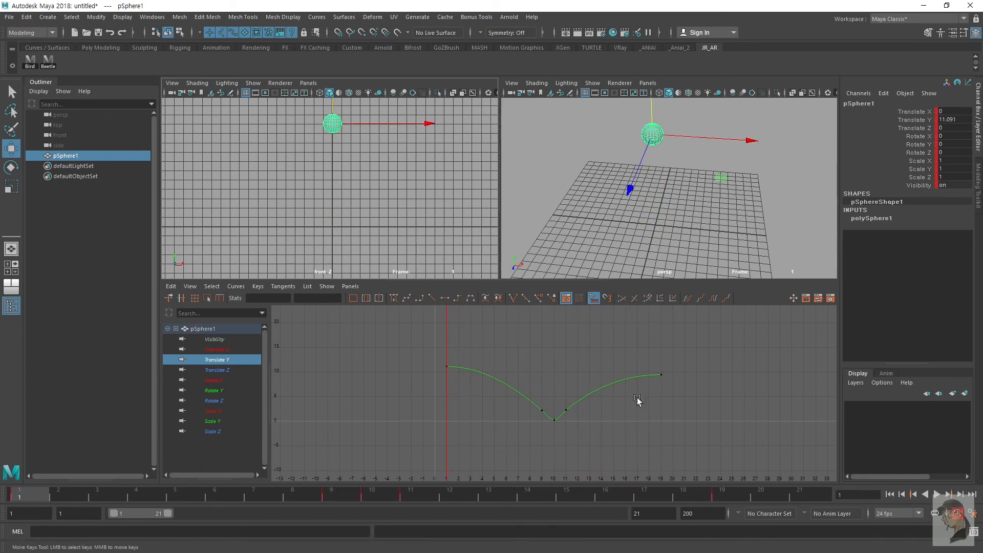